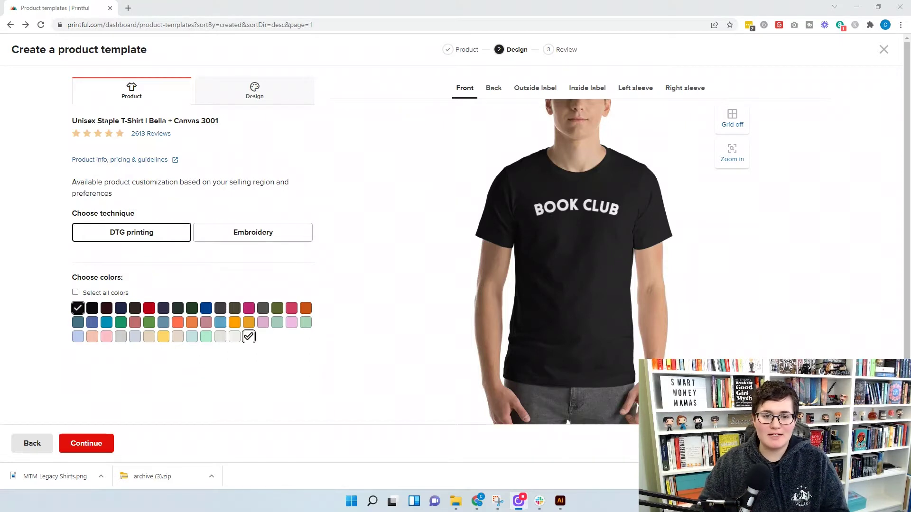
Step: Add Navy, Red, Heather Prism Mint, Pink, Heather True Royal, Heather Midnight Navy and Heather Forest shirt colours
click(120, 309)
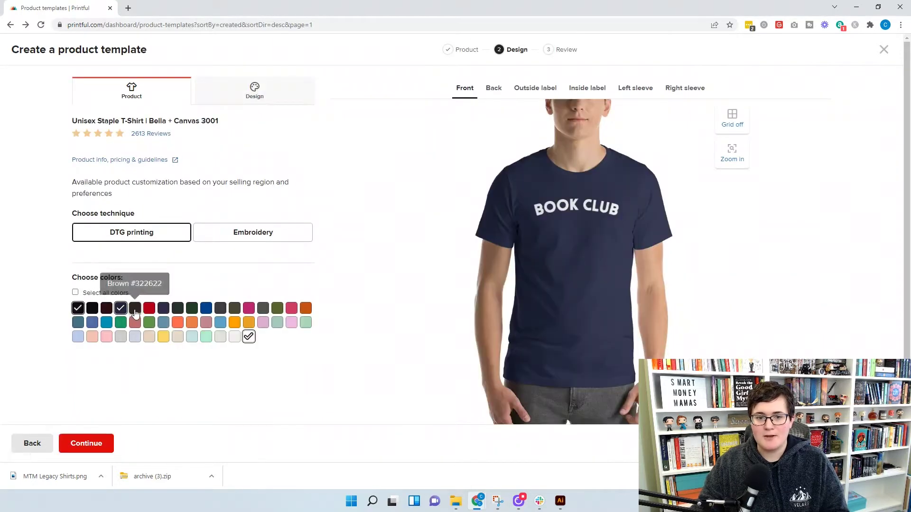
click(149, 309)
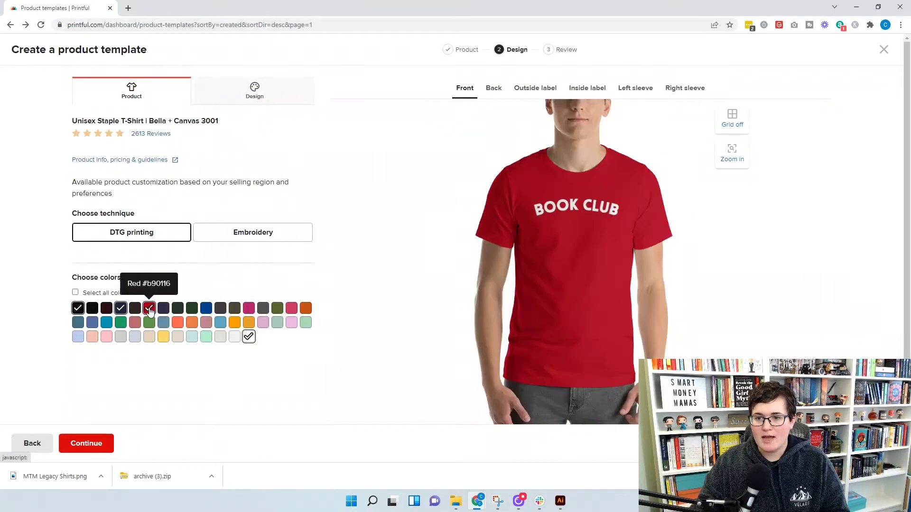
click(302, 326)
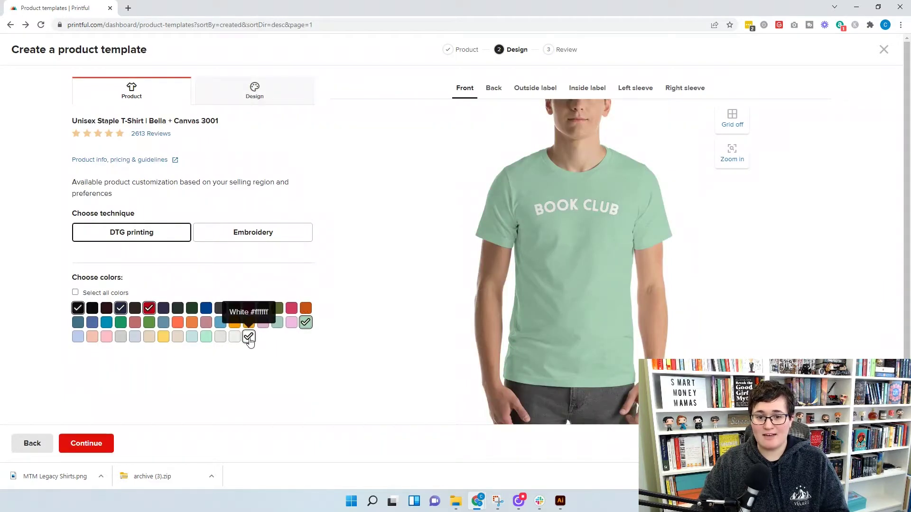
click(107, 337)
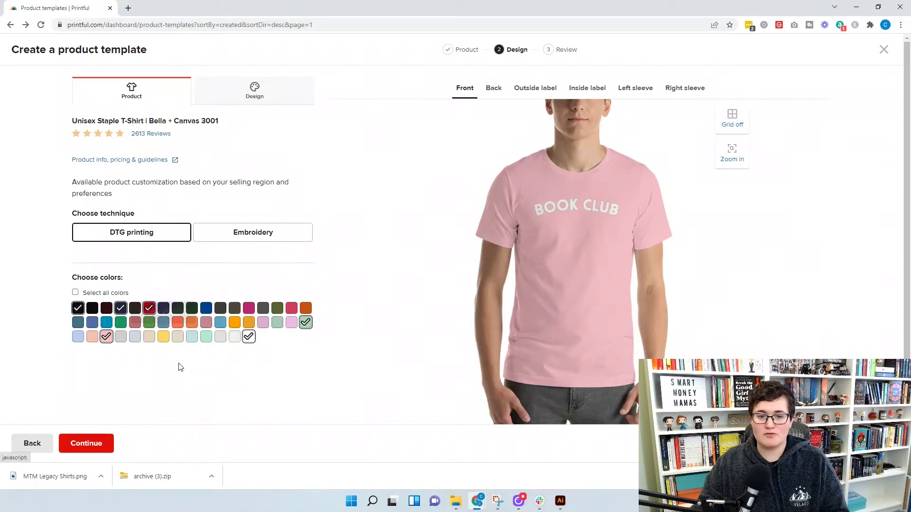
click(92, 322)
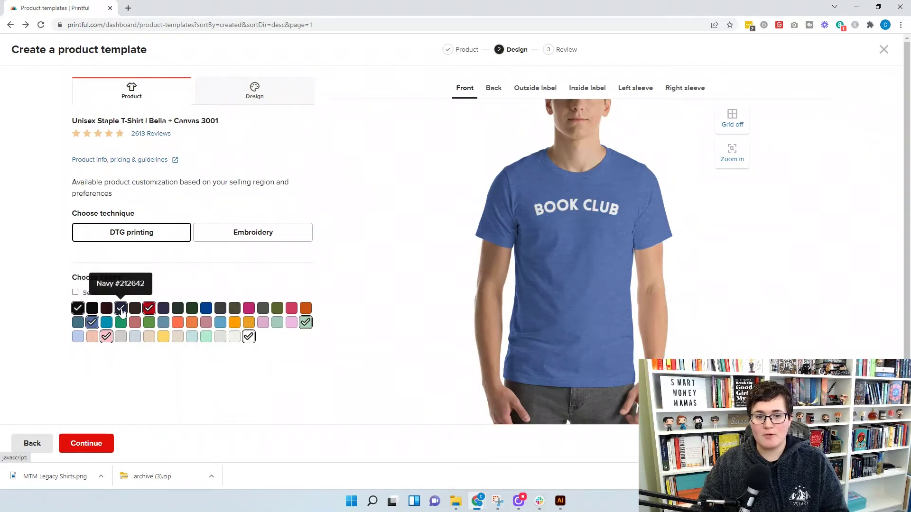
click(166, 310)
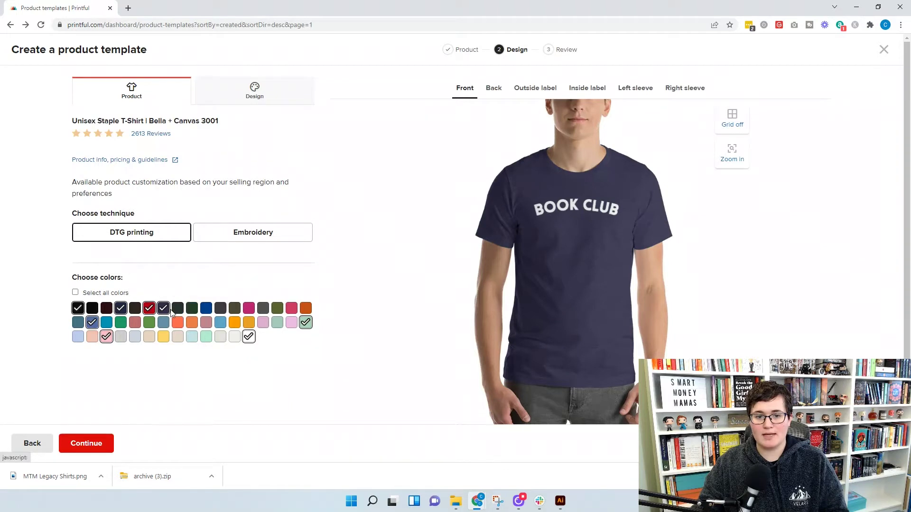
click(179, 310)
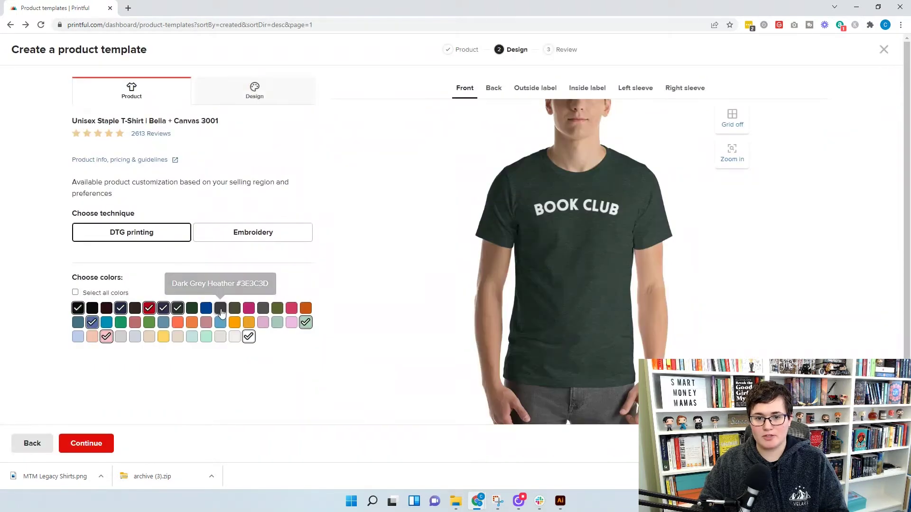
Step: Add Dark Grey Heather, Heather Prism Ice Blue, Soft Cream, Athletic Heather and Heather Blue, then continue to review
click(222, 313)
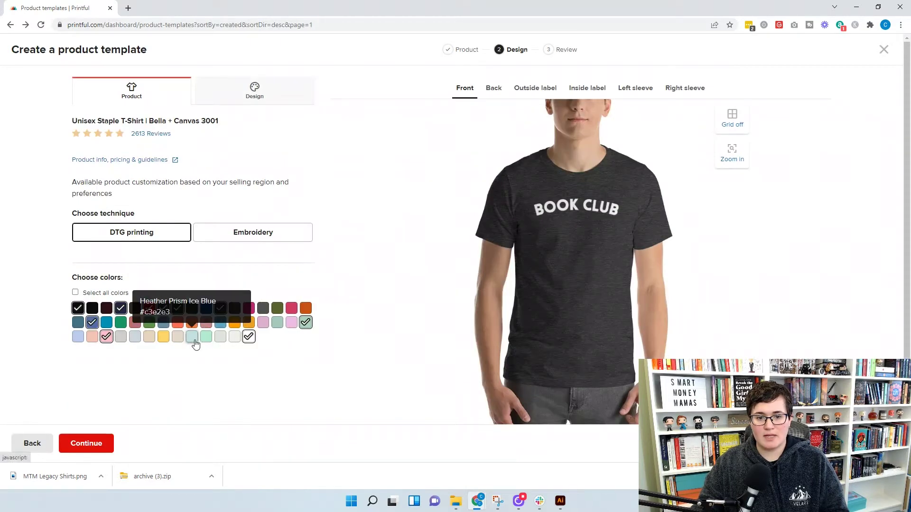
click(192, 337)
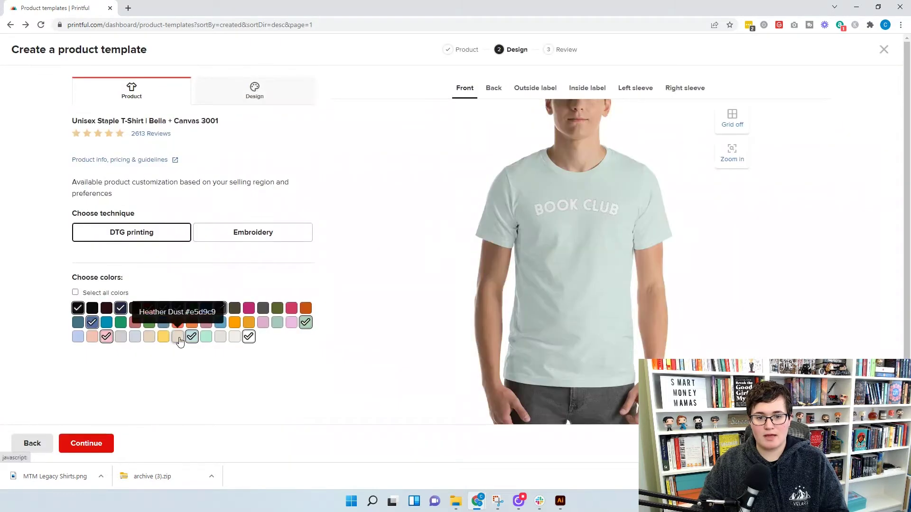
click(149, 338)
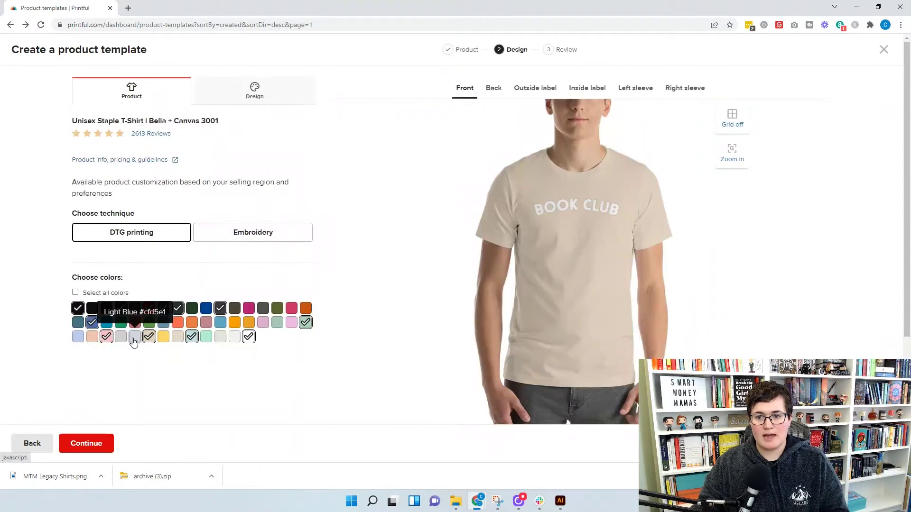
click(125, 337)
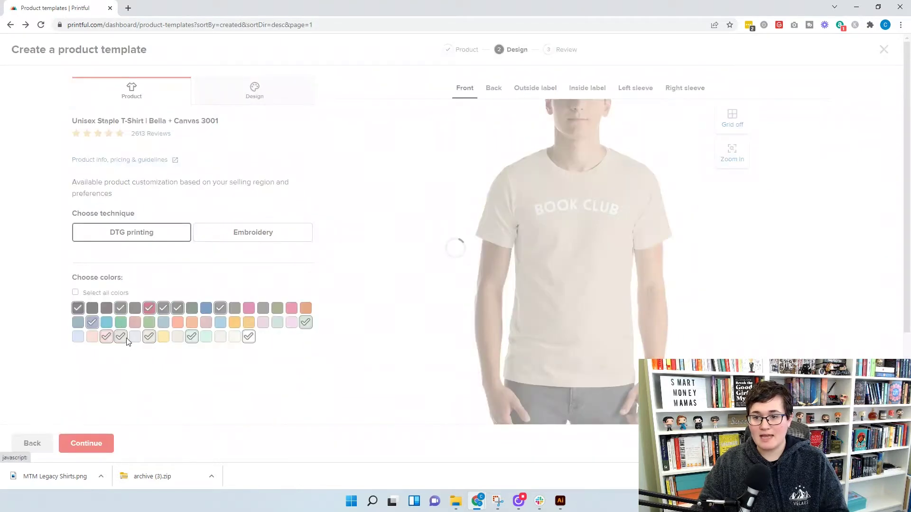
click(77, 337)
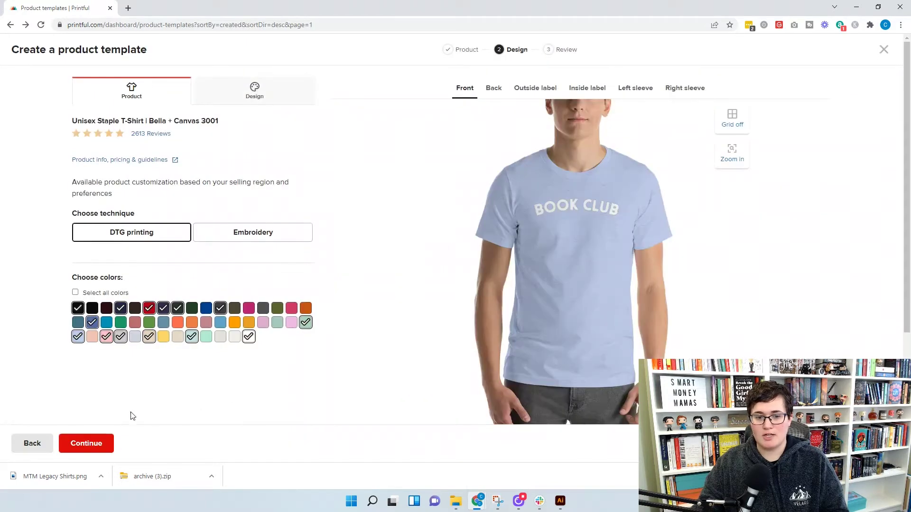
click(93, 441)
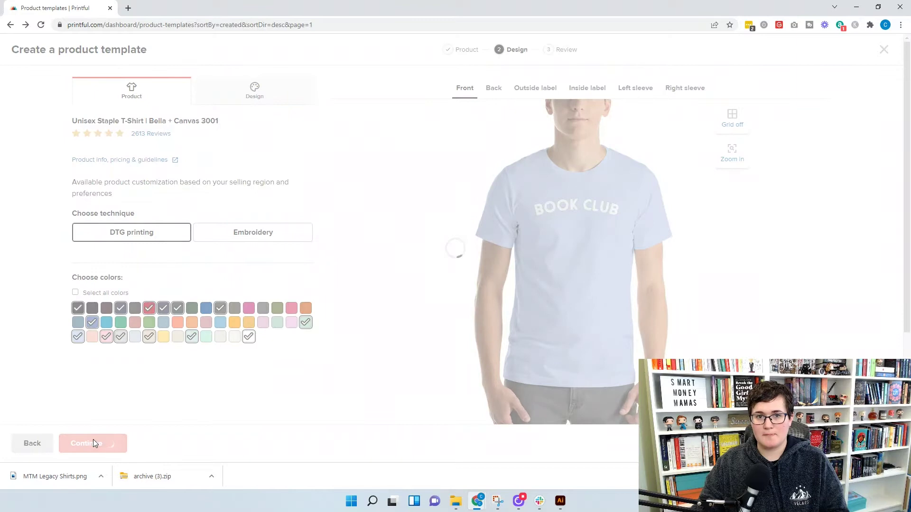
Step: Title the template 'Book Club T-Shirt', save it, and start adding it to a store
click(434, 100)
key(ctrl+a)
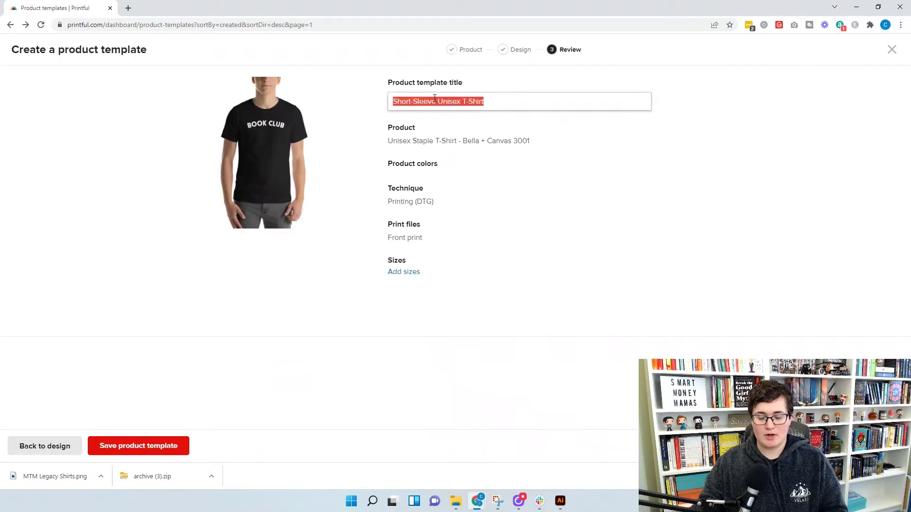
text(Book)
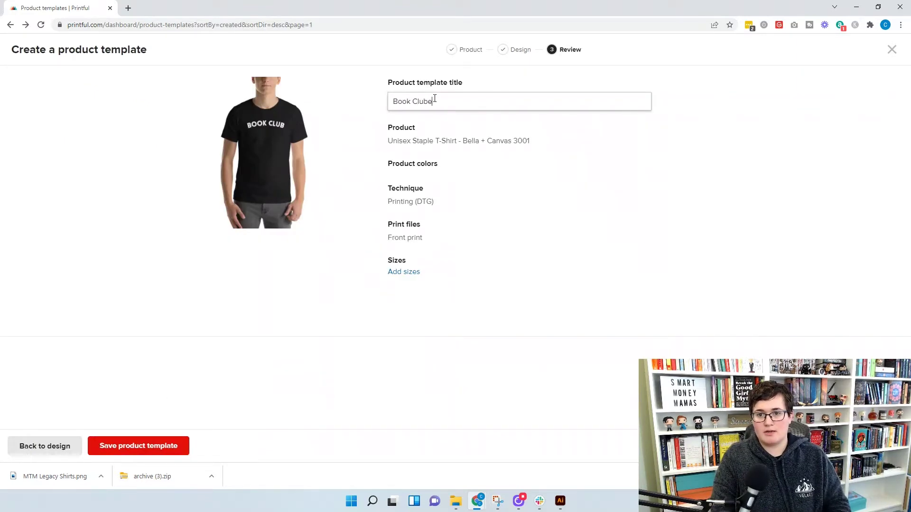
text( Club T-Shirt)
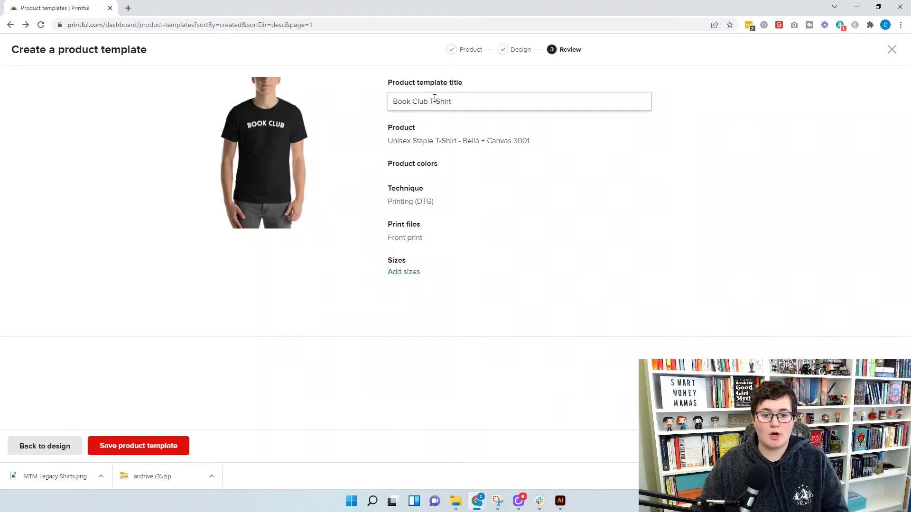
click(165, 447)
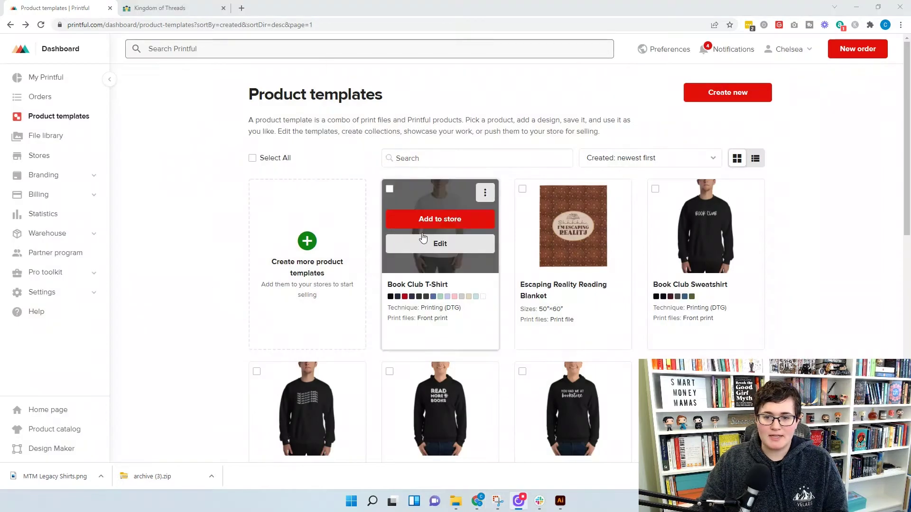
click(430, 222)
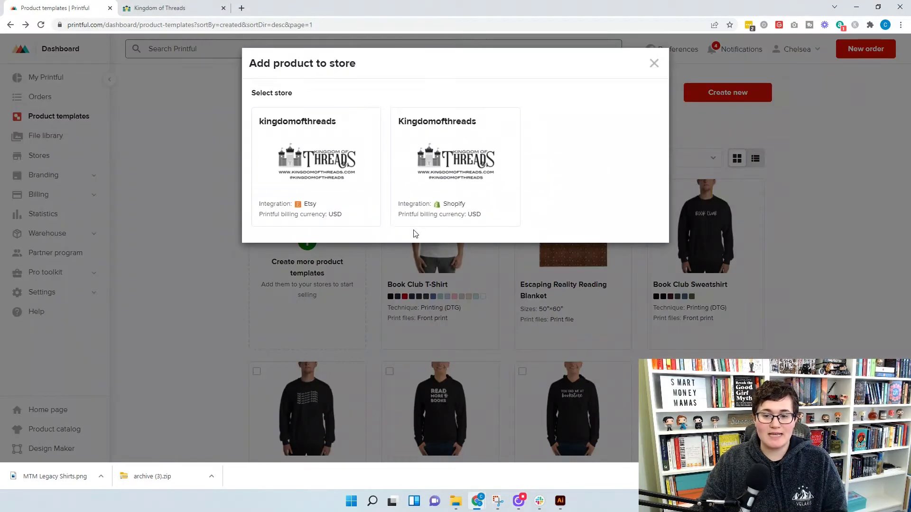
Step: Send the template to the Shopify store with sizes XS through 3XL, excluding 4XL and 5XL
click(430, 208)
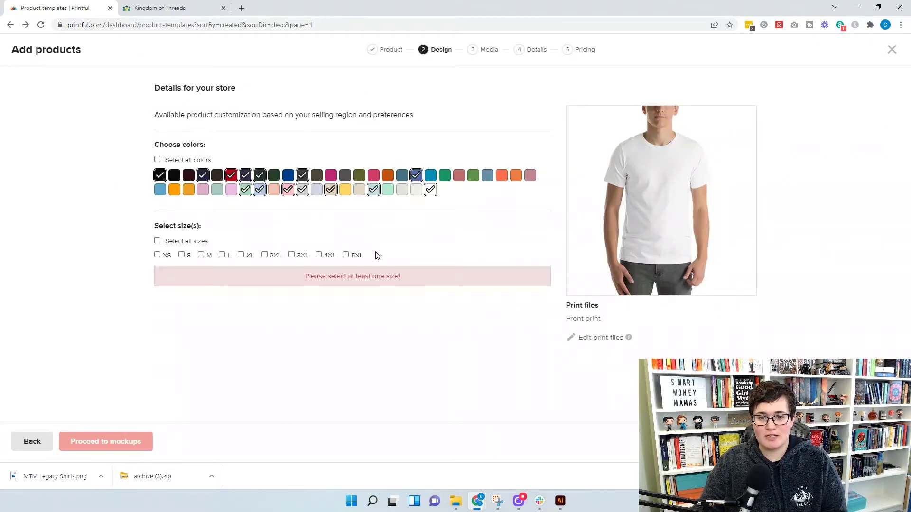
click(157, 255)
click(157, 240)
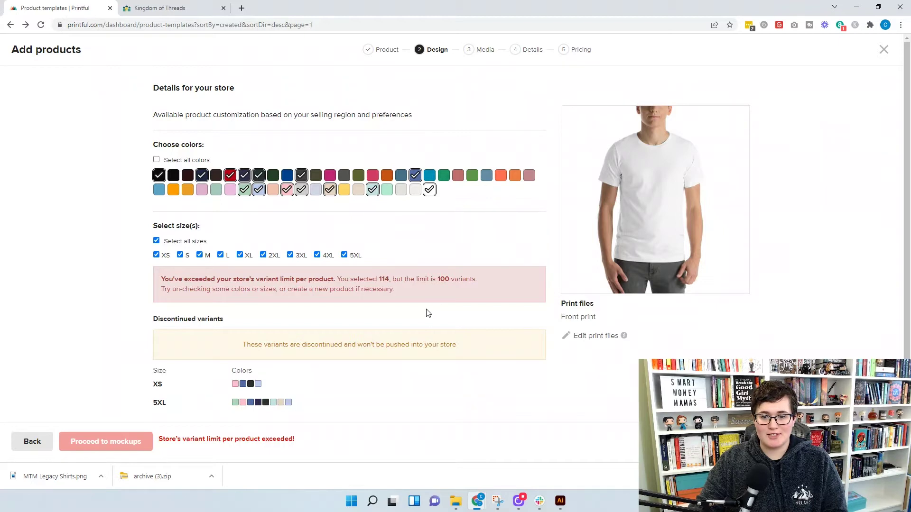
click(345, 255)
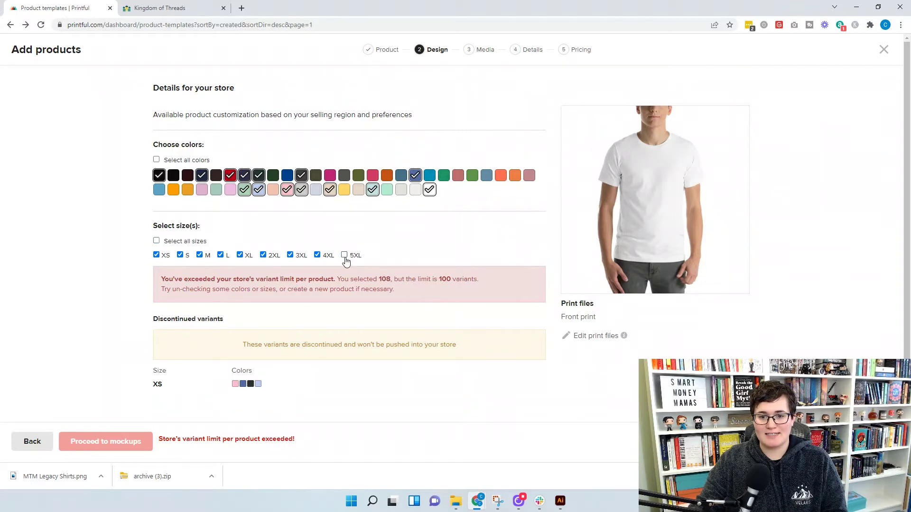
click(320, 258)
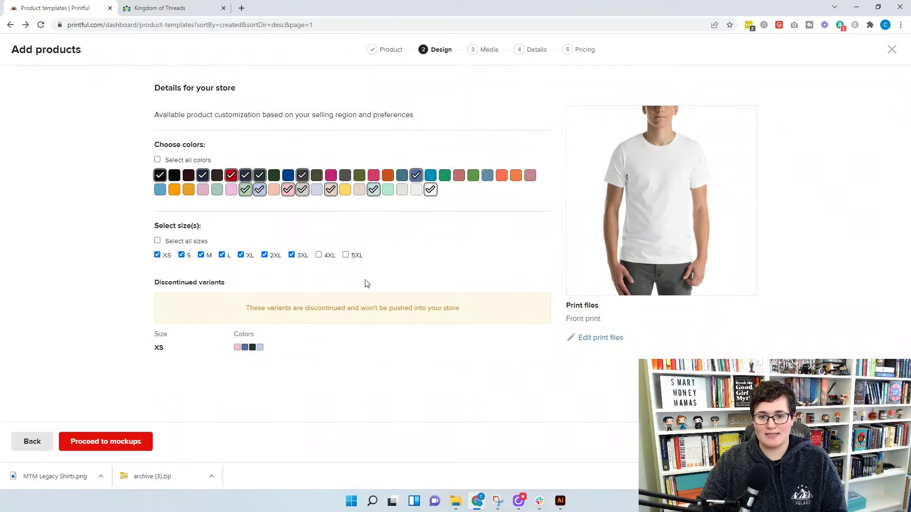
click(149, 438)
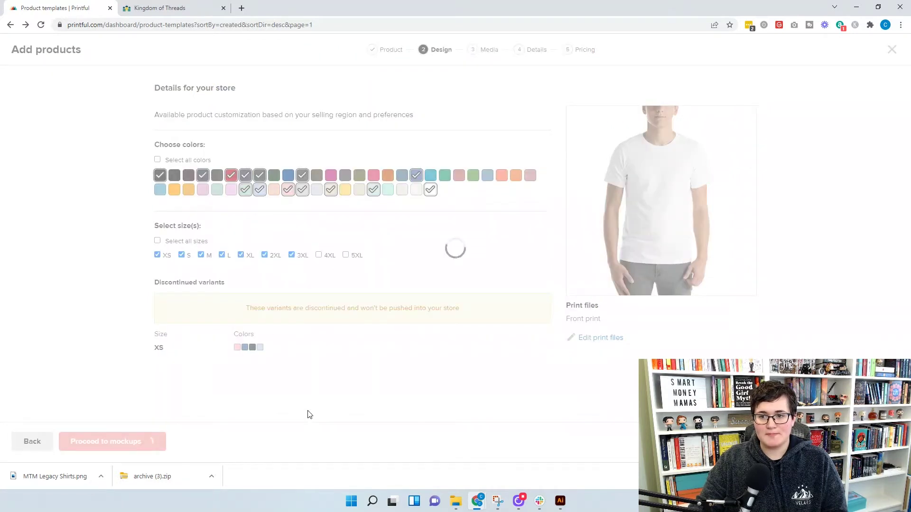
scroll(208, 316, down, 2)
scroll(208, 316, down, 9)
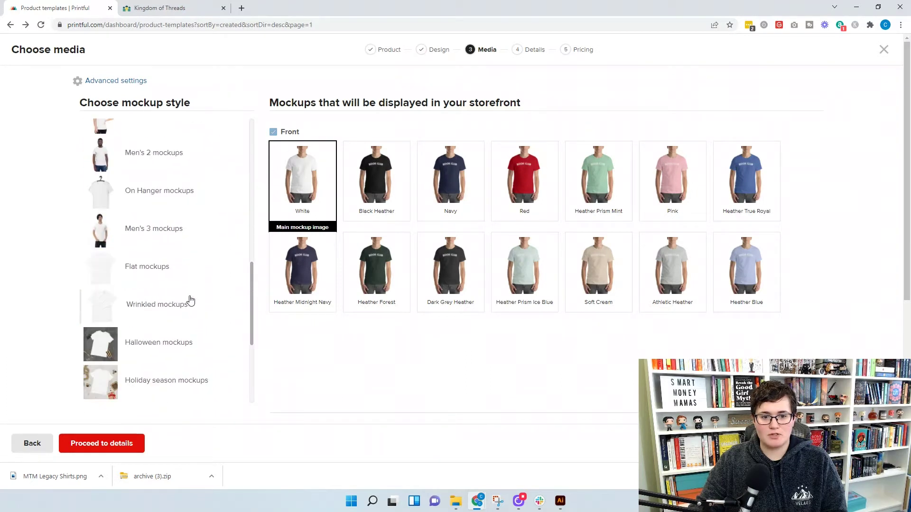
Step: Use Wrinkled flat-shirt mockups and title the product 'Book Club Member T-Shirt'
click(190, 301)
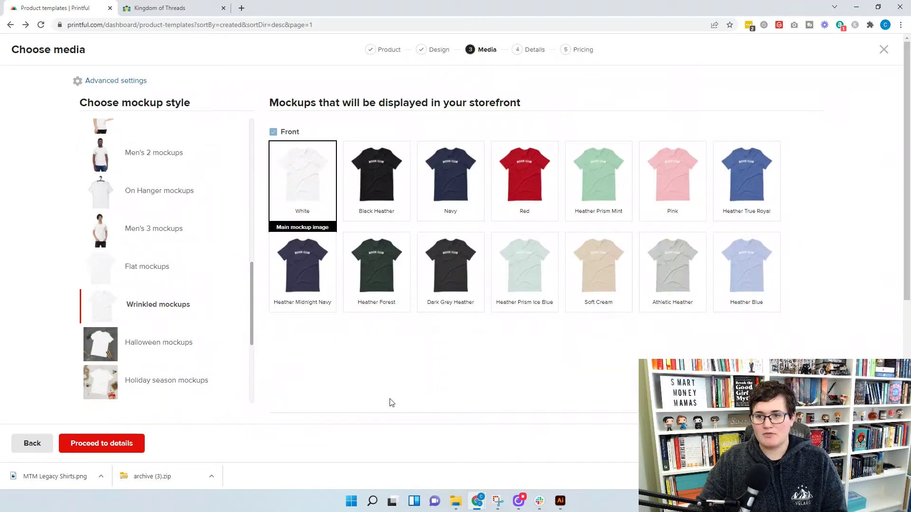
click(129, 445)
triple_click(441, 142)
text(Bo)
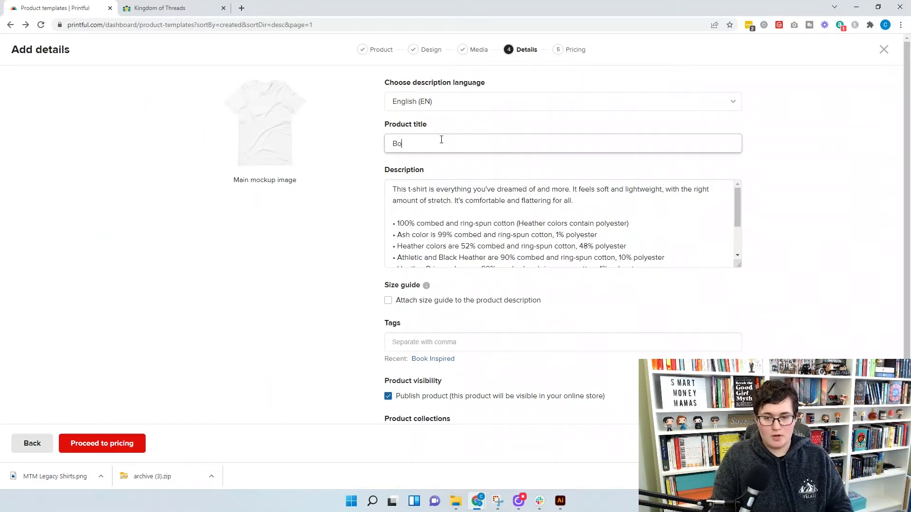
text(ok Club M)
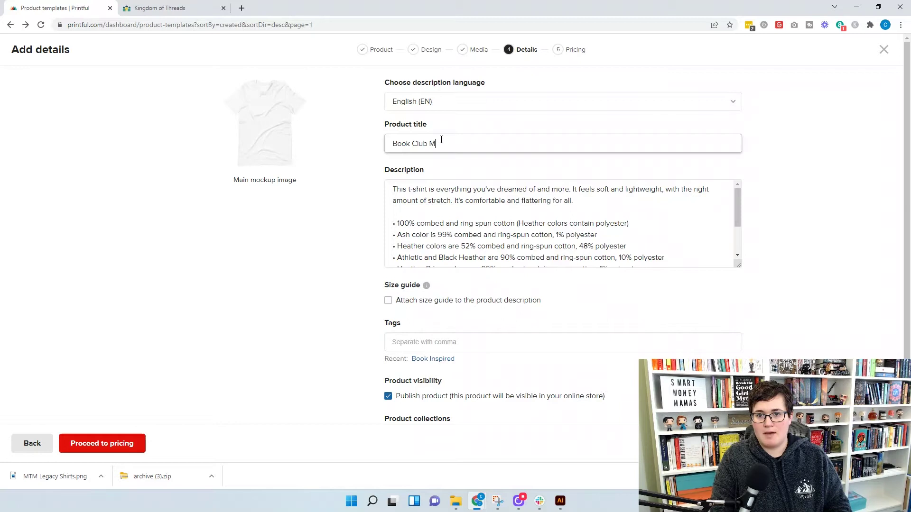
text(ember T-sh)
key(BackSpace)
key(BackSpace)
text(Shirt)
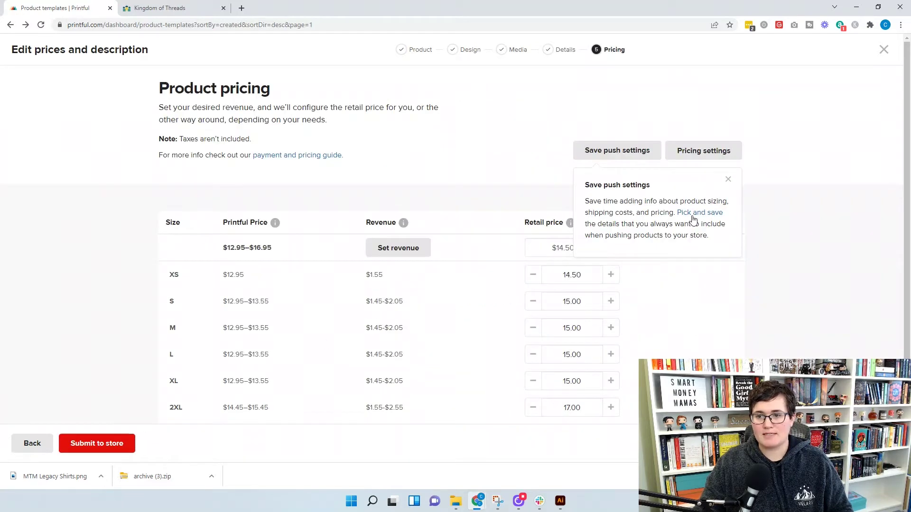
Step: Set a $24.00 retail price for every size from XS to 3XL and submit the product to Shopify
click(567, 257)
double_click(562, 248)
click(509, 325)
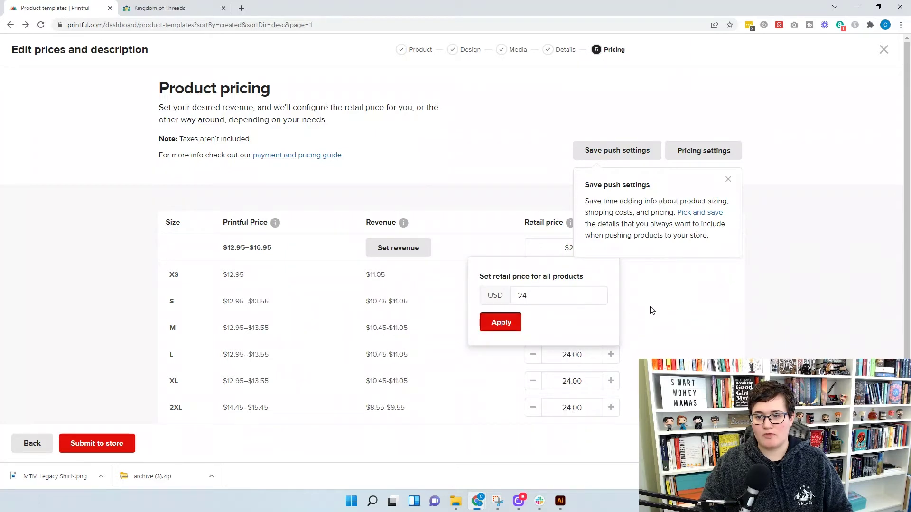
click(729, 183)
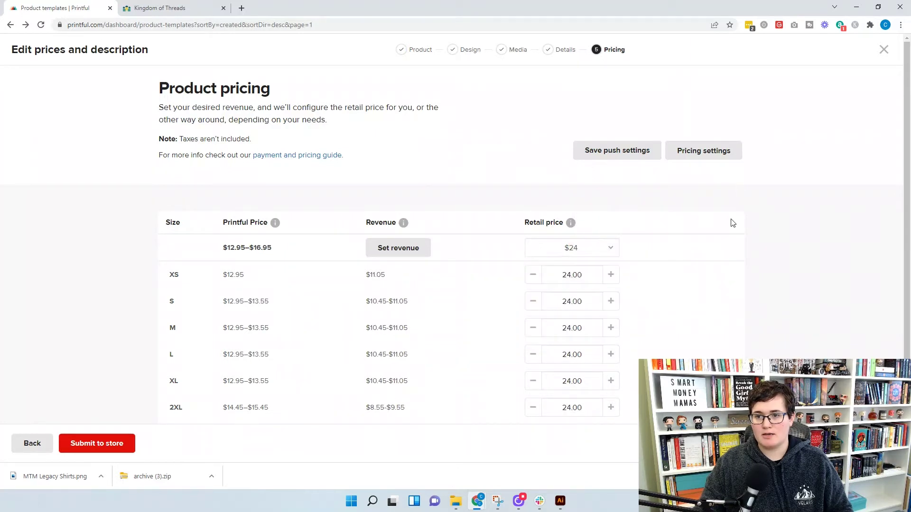
scroll(716, 288, down, 1)
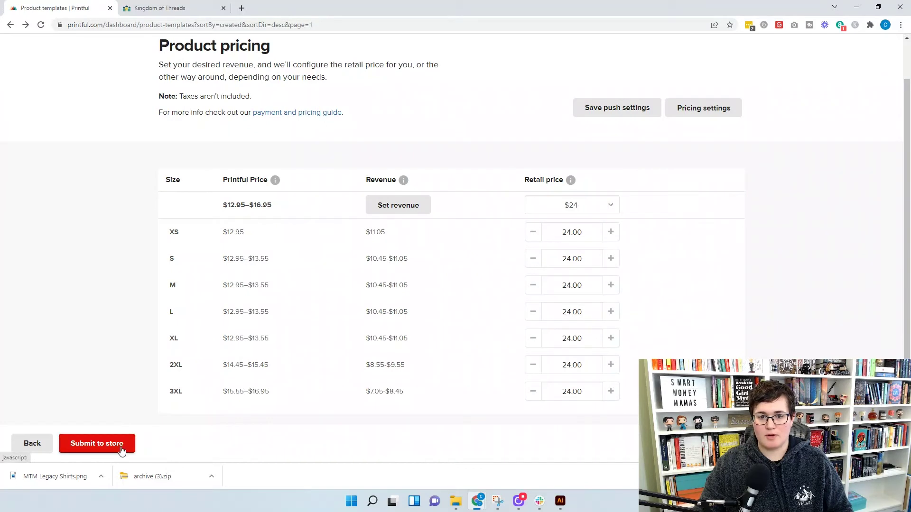
click(97, 443)
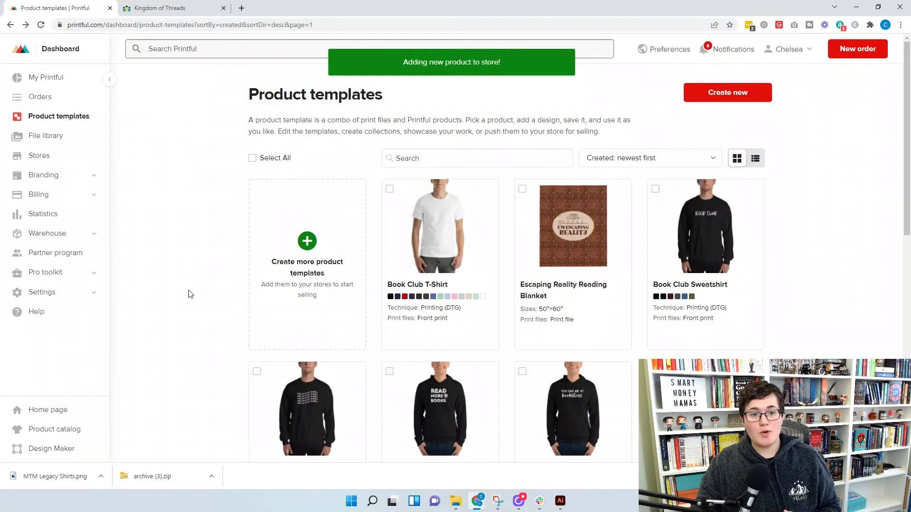
Step: Open the Shopify store's synced products and edit the Book Club Member T-Shirt's $24 variants
click(85, 165)
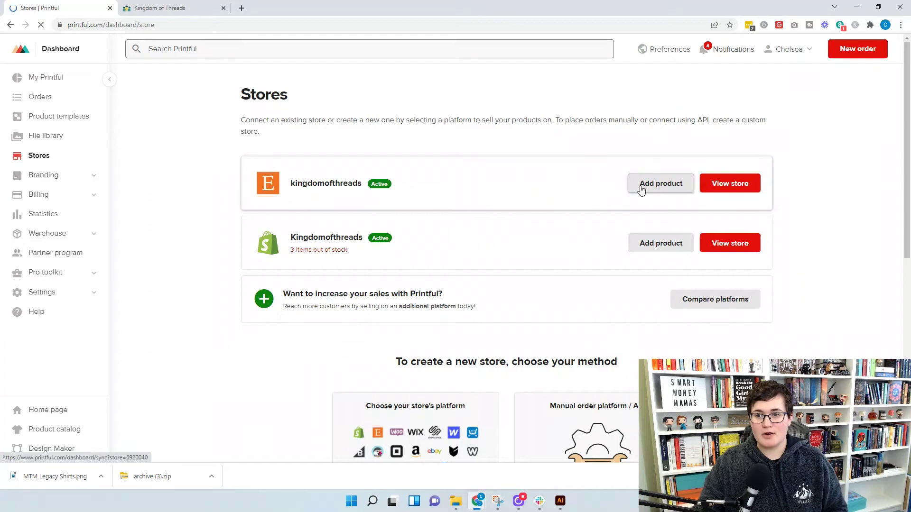
click(406, 256)
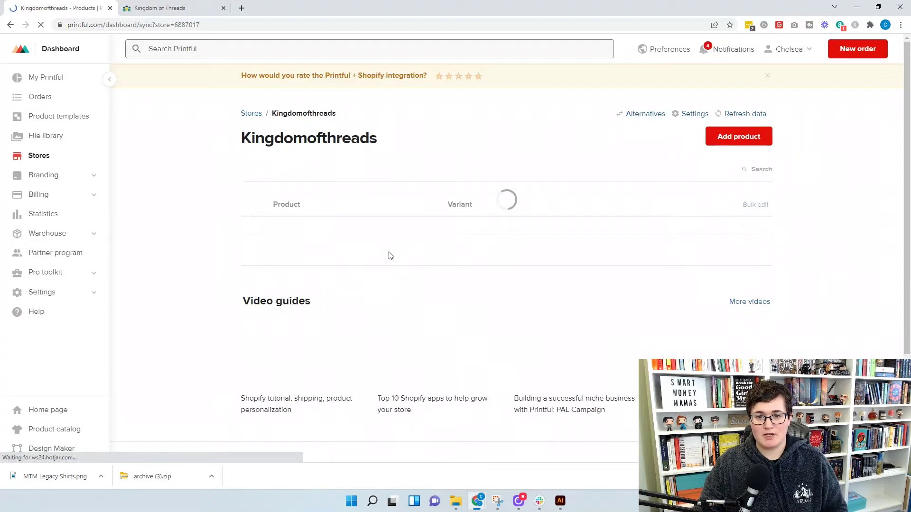
scroll(391, 256, down, 3)
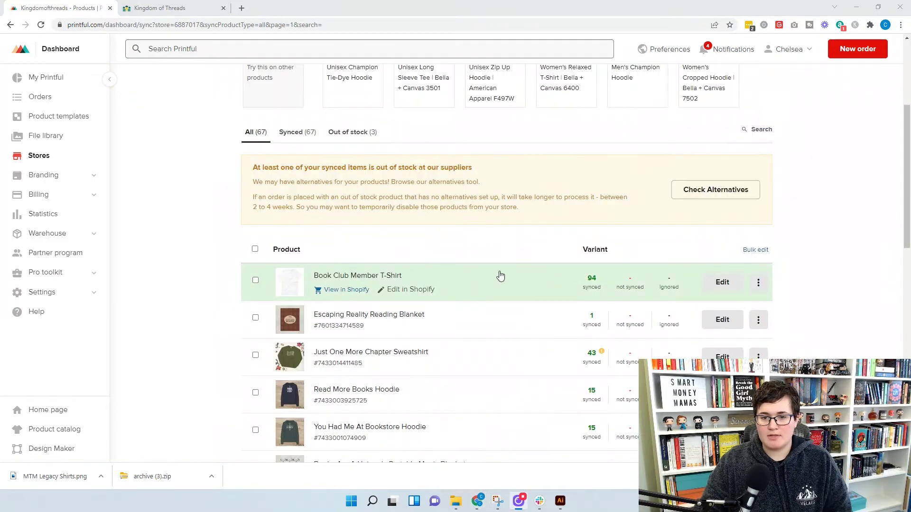
click(721, 283)
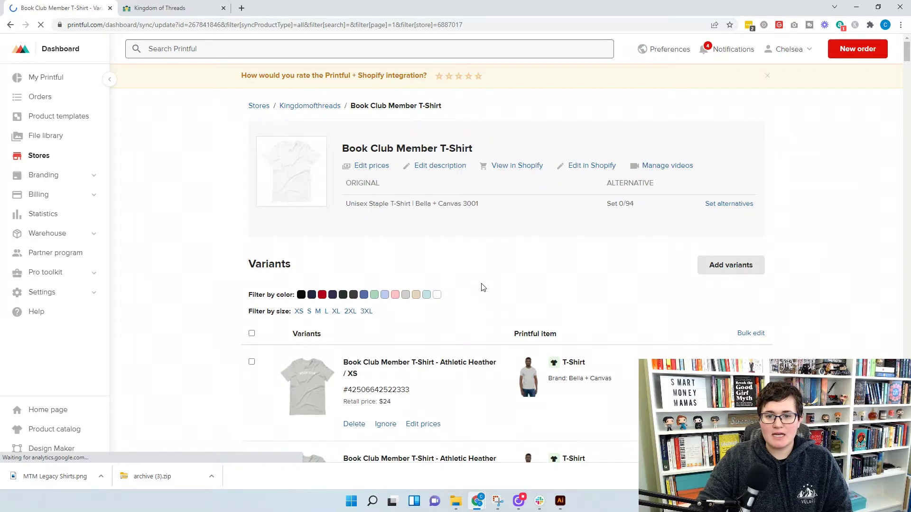
scroll(482, 287, down, 1)
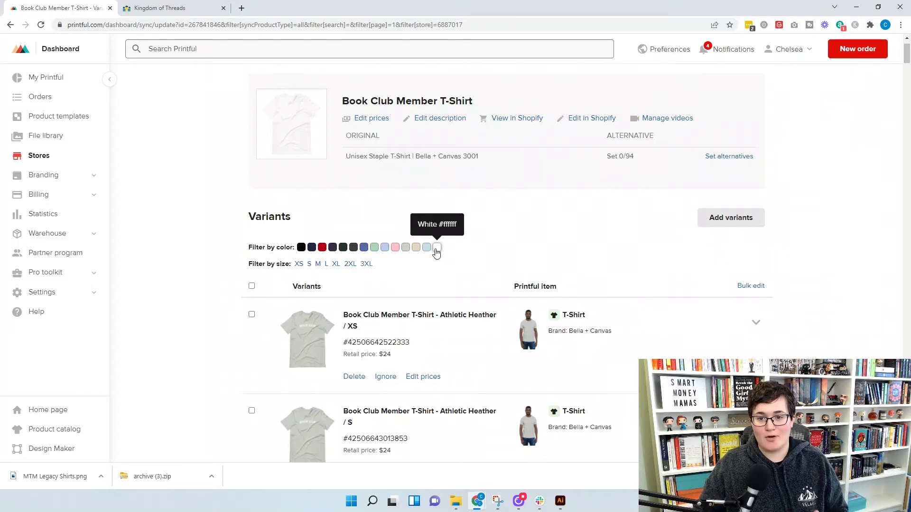
Step: Filter variants to Heather Prism Ice Blue, Soft Cream, Athletic Heather, Pink, Heather Blue and Heather Prism Mint
click(427, 250)
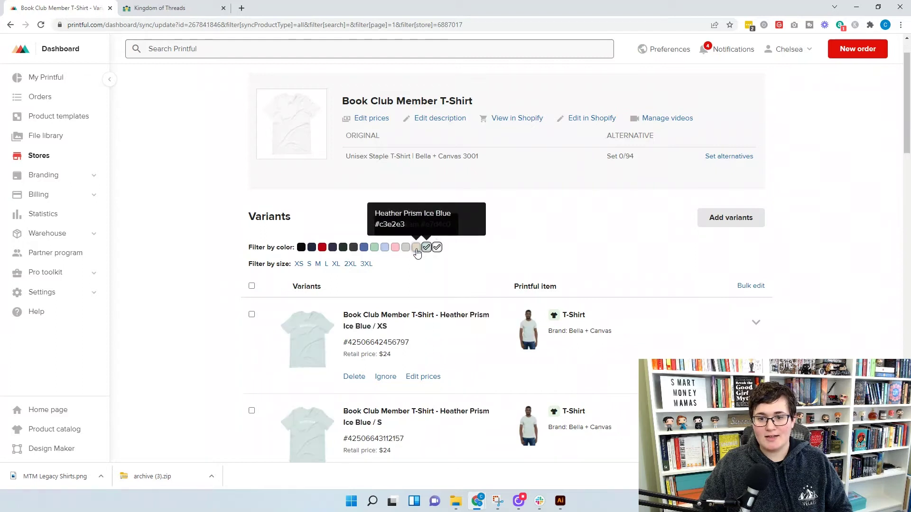
click(416, 251)
click(406, 250)
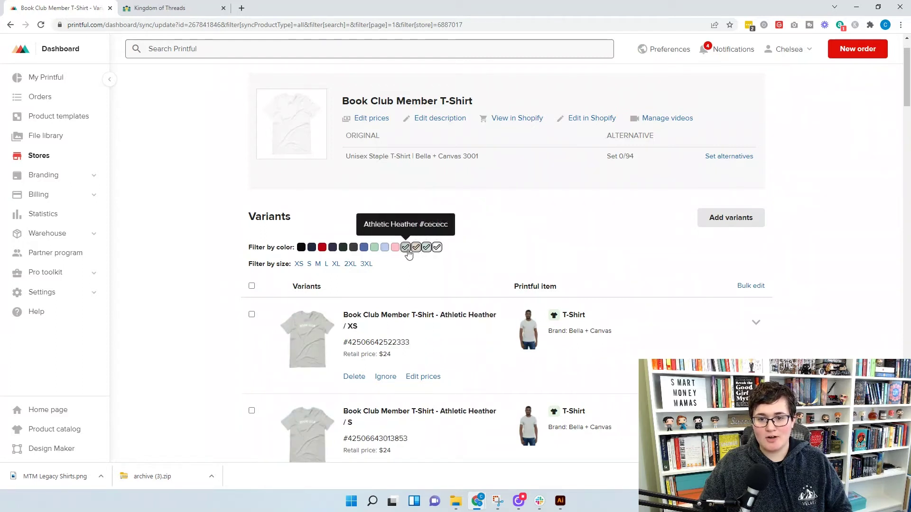
click(396, 250)
click(386, 252)
click(377, 254)
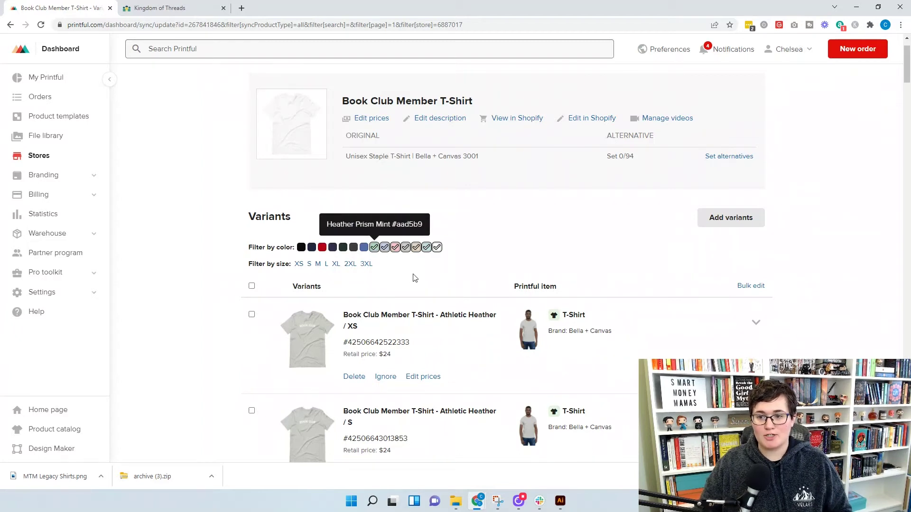
Step: Select all 47 light-colour variants and start replacing their print file
click(252, 286)
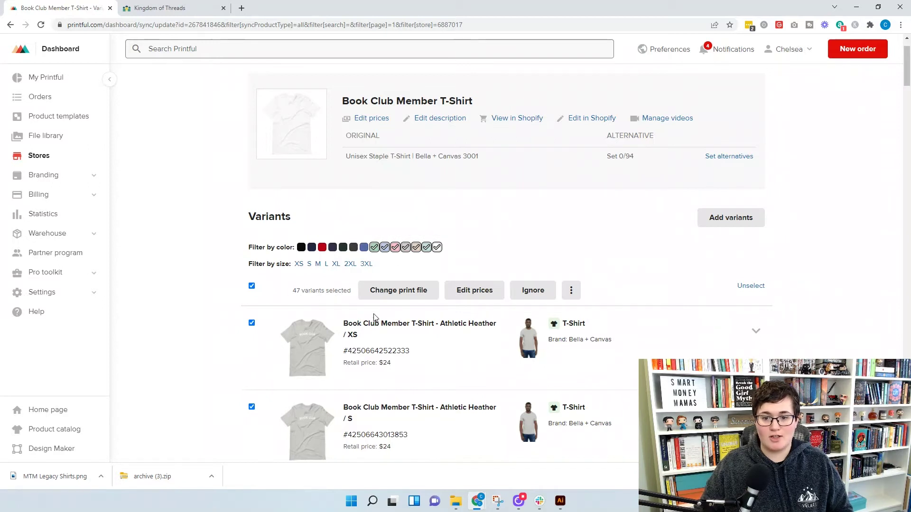
click(400, 292)
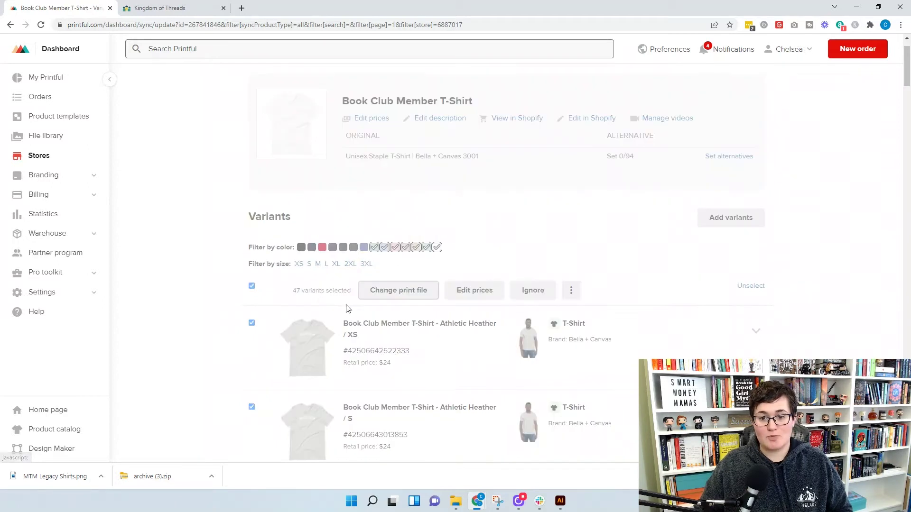
click(267, 103)
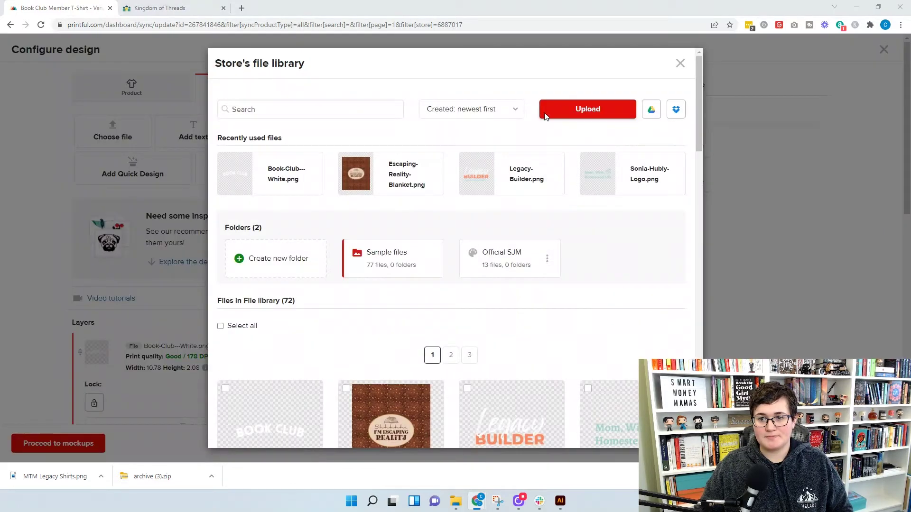
Step: Upload Book Club - Black and place it on the chest at about 10.84 × 2.04
click(545, 110)
click(139, 93)
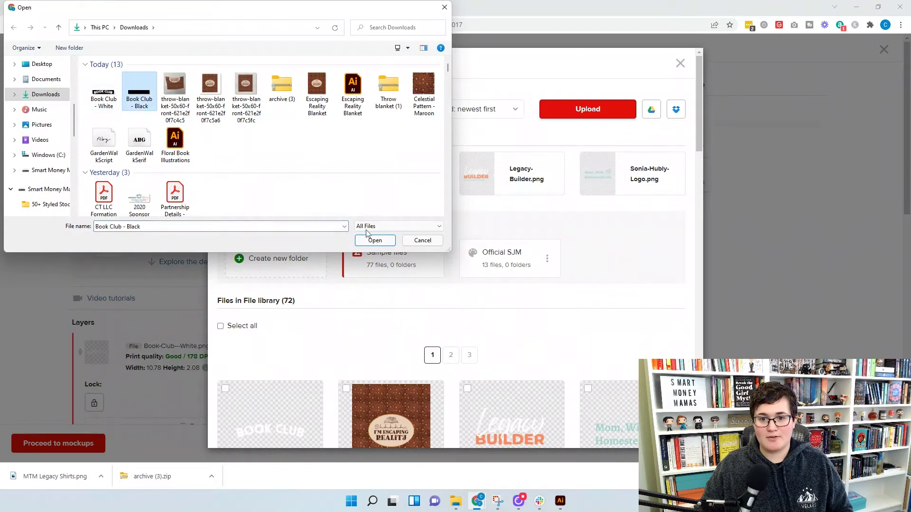
click(374, 240)
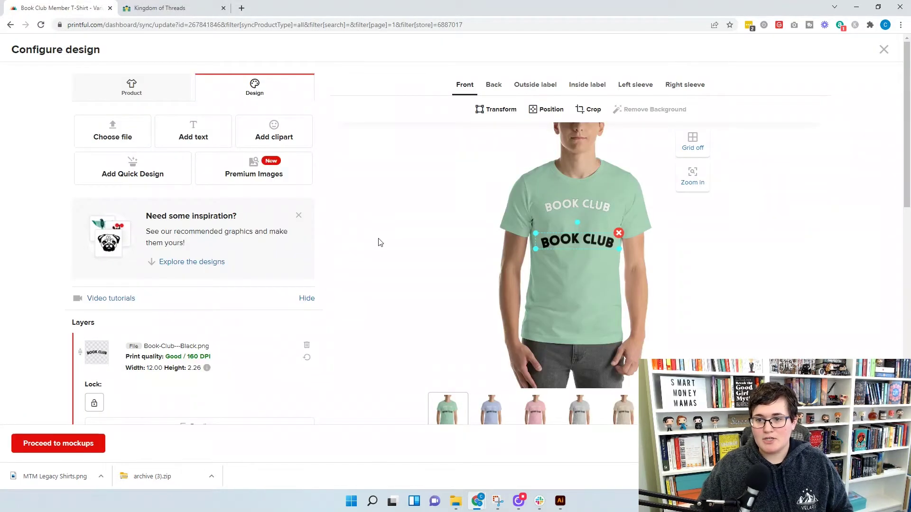
drag(589, 240, 589, 206)
drag(617, 215, 614, 215)
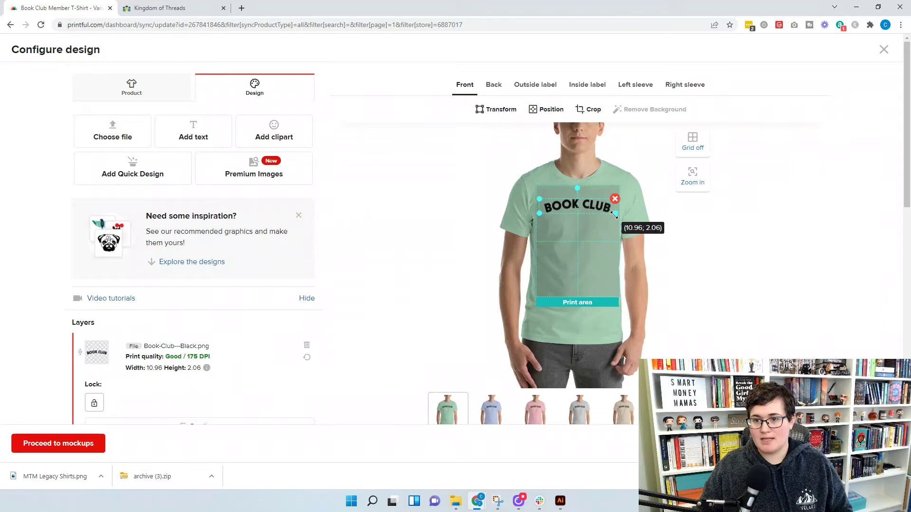
drag(614, 215, 613, 214)
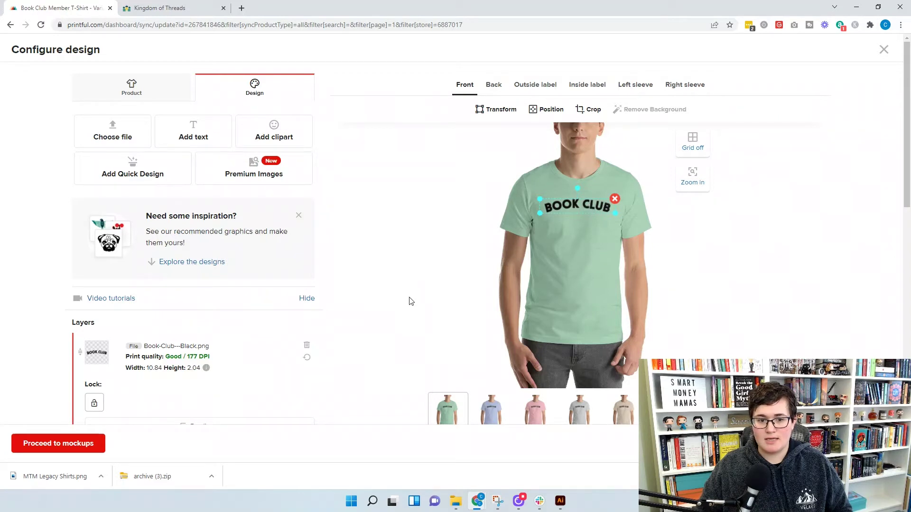
Step: Delete the Book-Club---White layer and proceed to mockups
scroll(411, 301, down, 2)
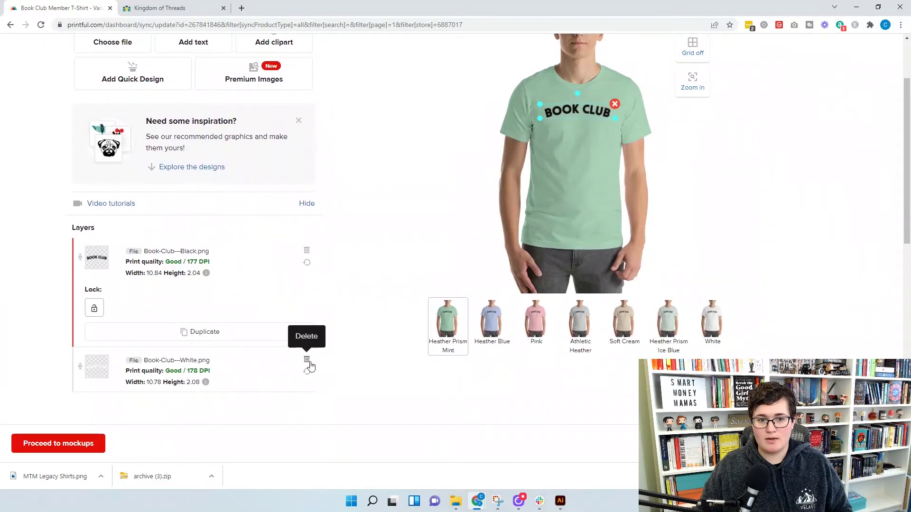
click(306, 360)
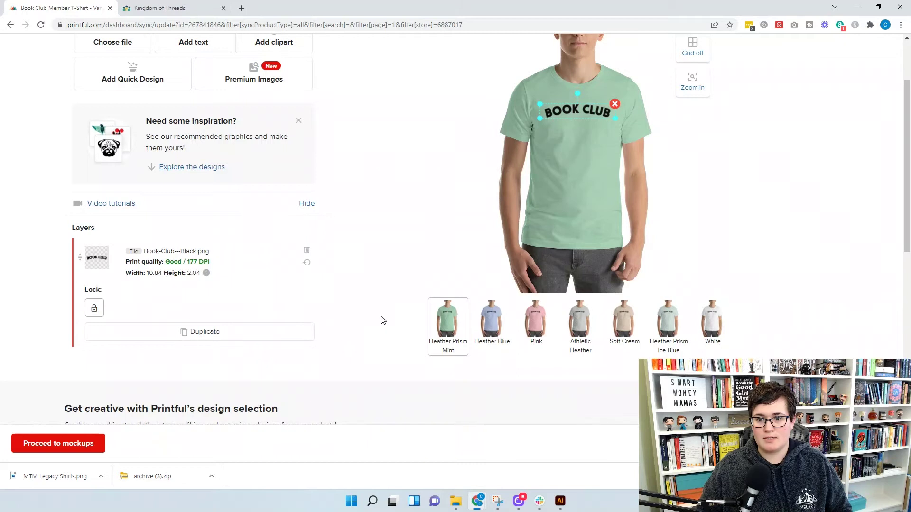
scroll(388, 270, up, 2)
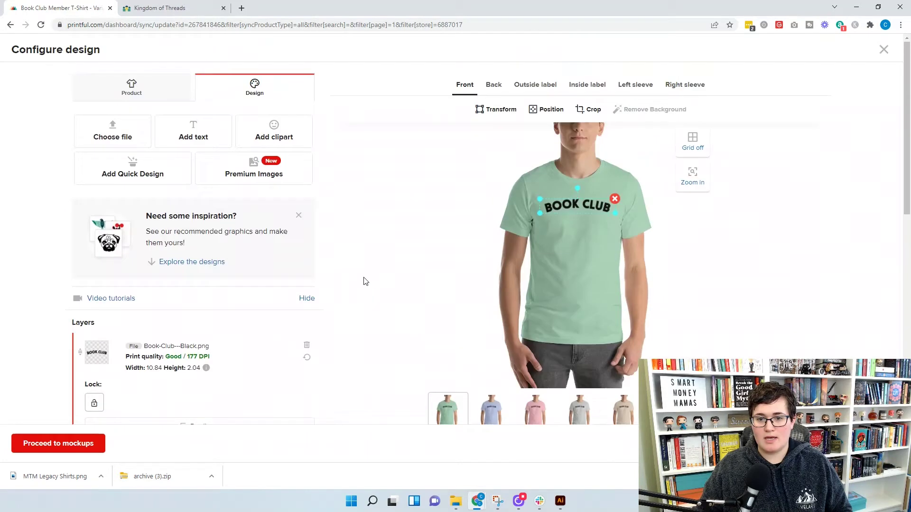
click(95, 444)
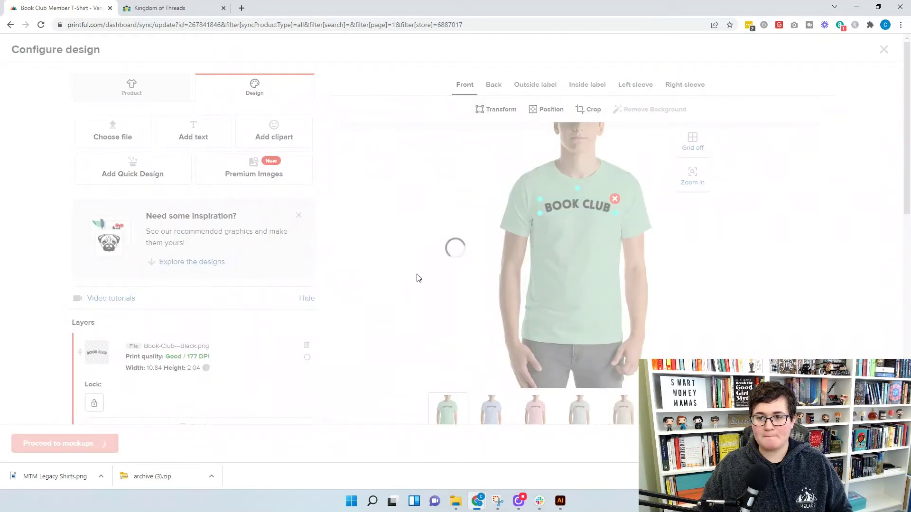
Step: Apply Wrinkled mockups, submit the print-file change, and clear the variant selection
scroll(206, 242, down, 6)
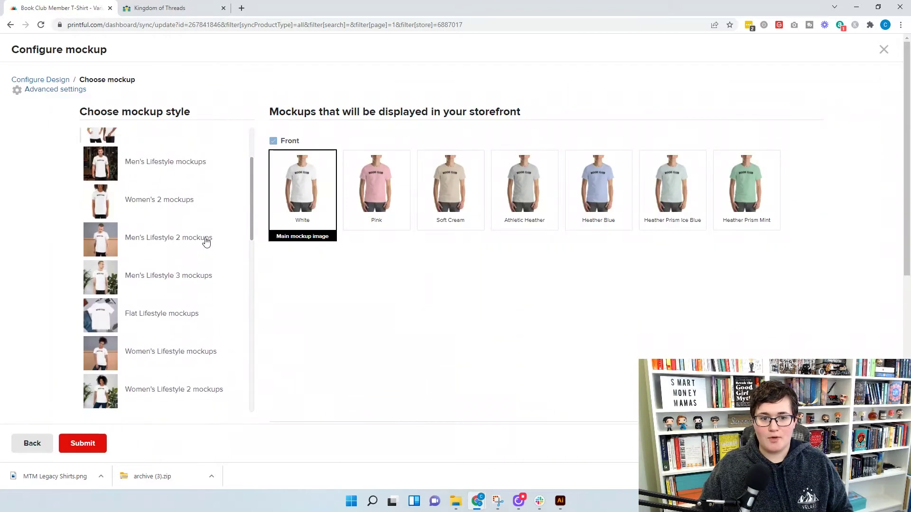
scroll(204, 247, down, 4)
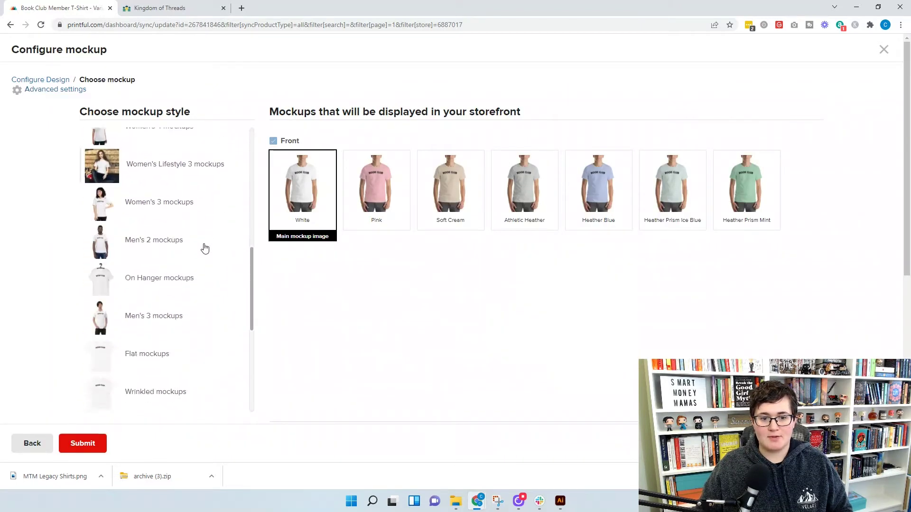
click(189, 314)
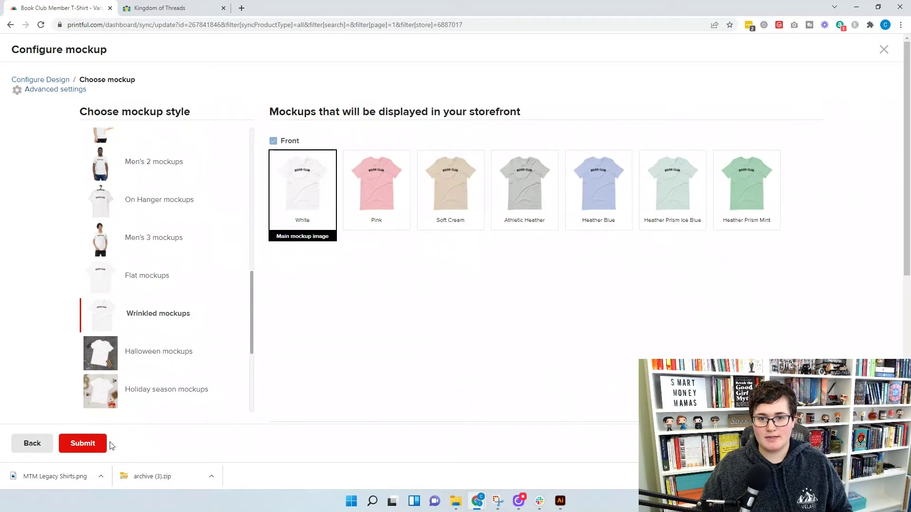
click(82, 443)
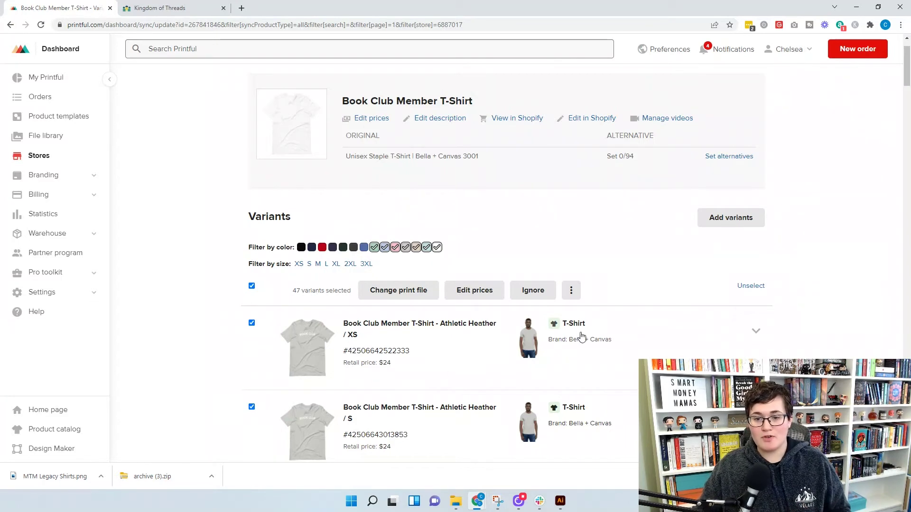
click(251, 287)
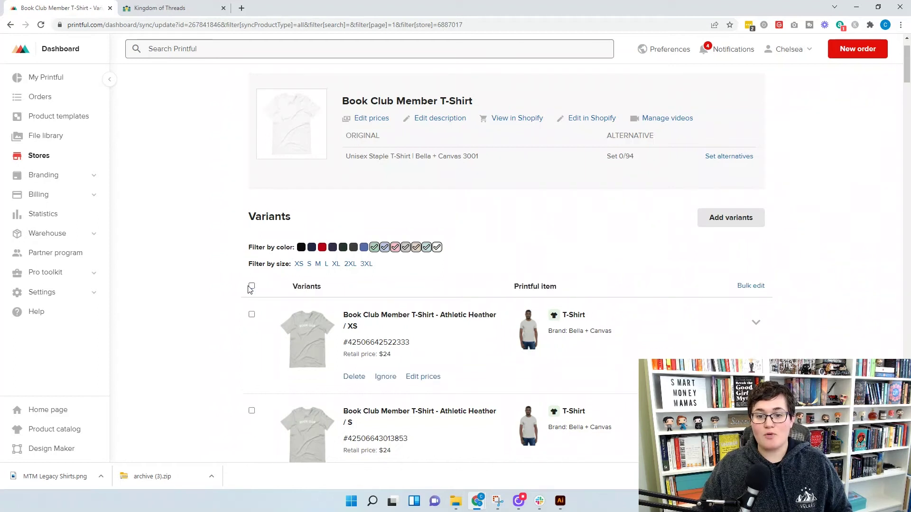
click(64, 123)
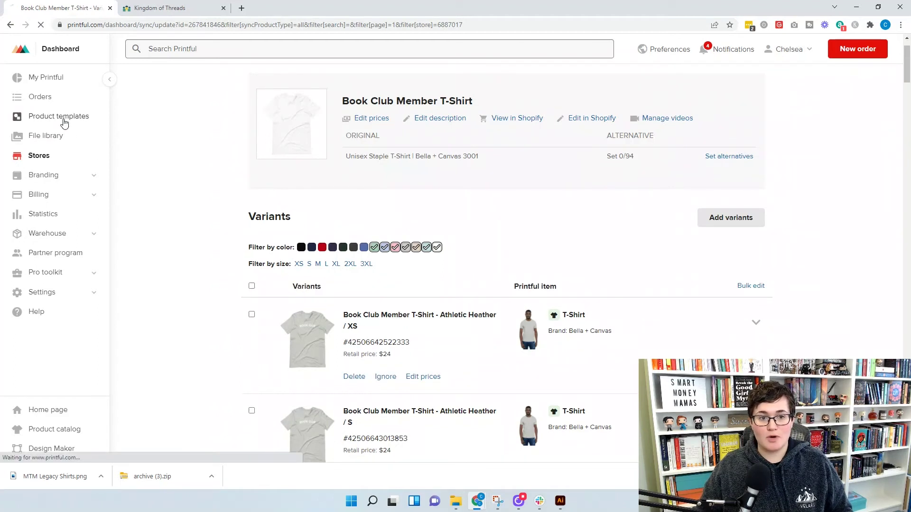
Step: Place the black BOOK CLUB file from the library on the Book Club T-Shirt template's chest
click(443, 247)
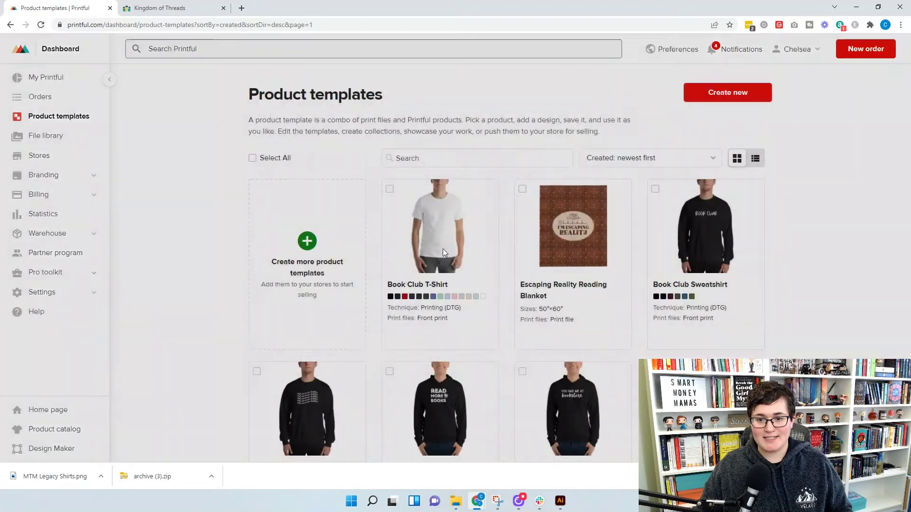
click(259, 101)
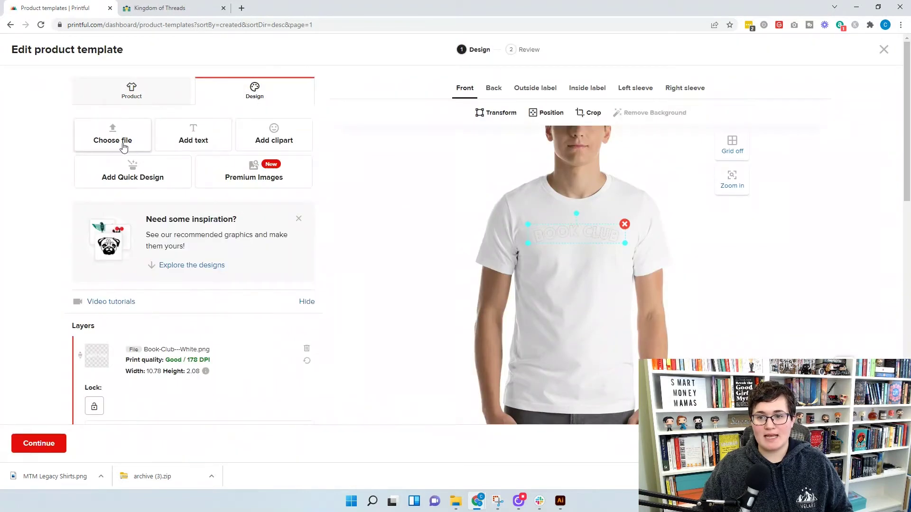
click(139, 139)
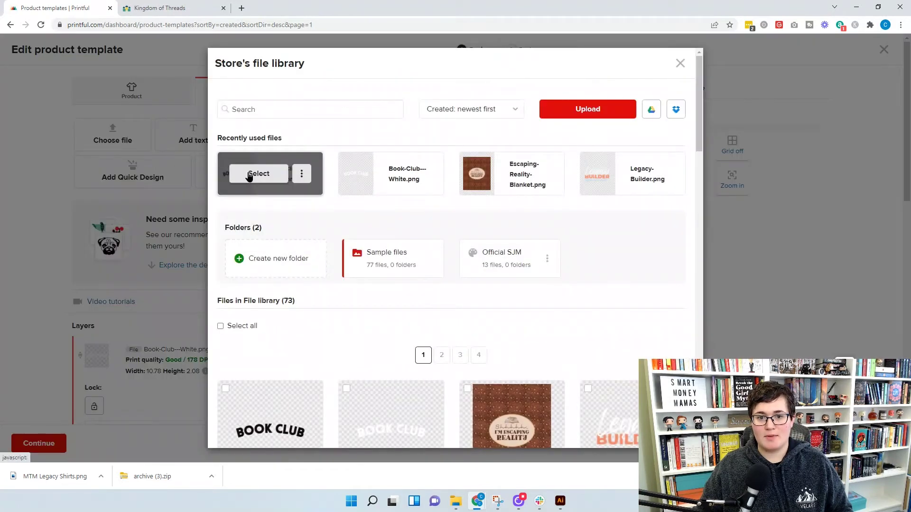
click(259, 173)
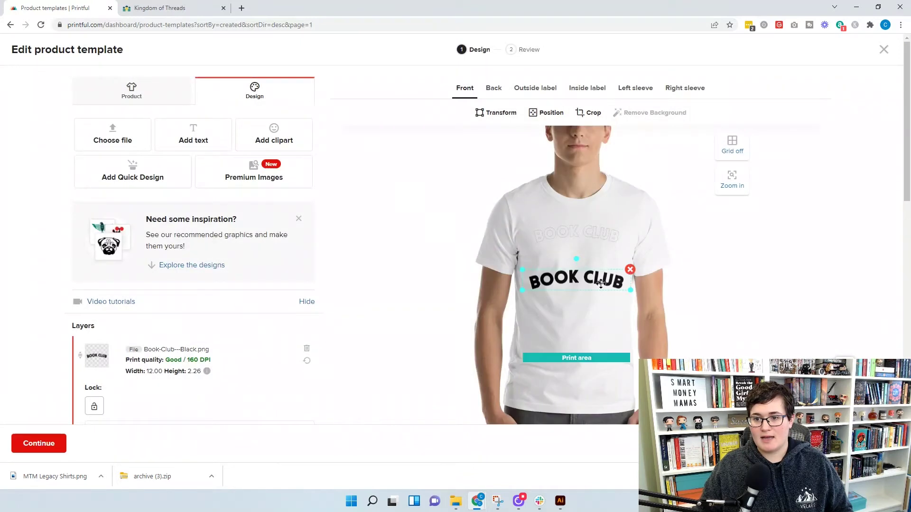
drag(603, 250, 623, 247)
Step: Remove the white BOOK CLUB layer and save the updated template
scroll(232, 352, down, 4)
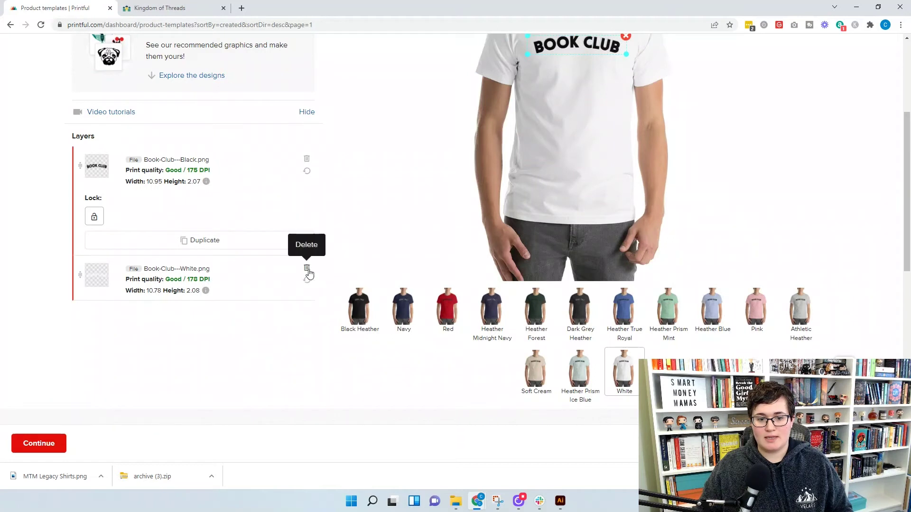
click(307, 268)
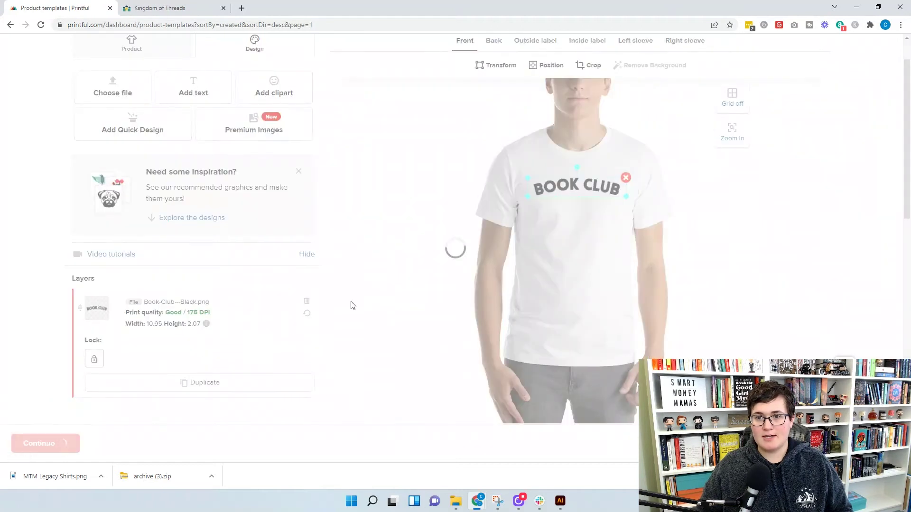
click(178, 446)
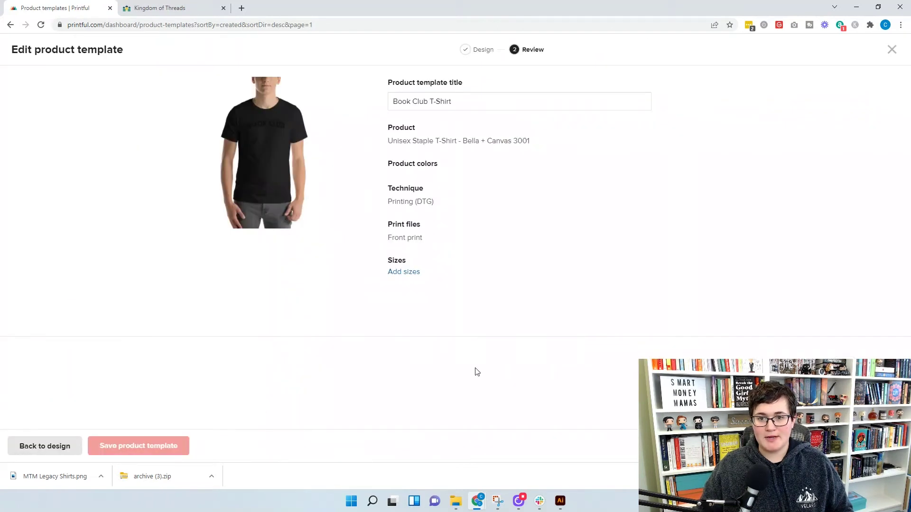
click(482, 192)
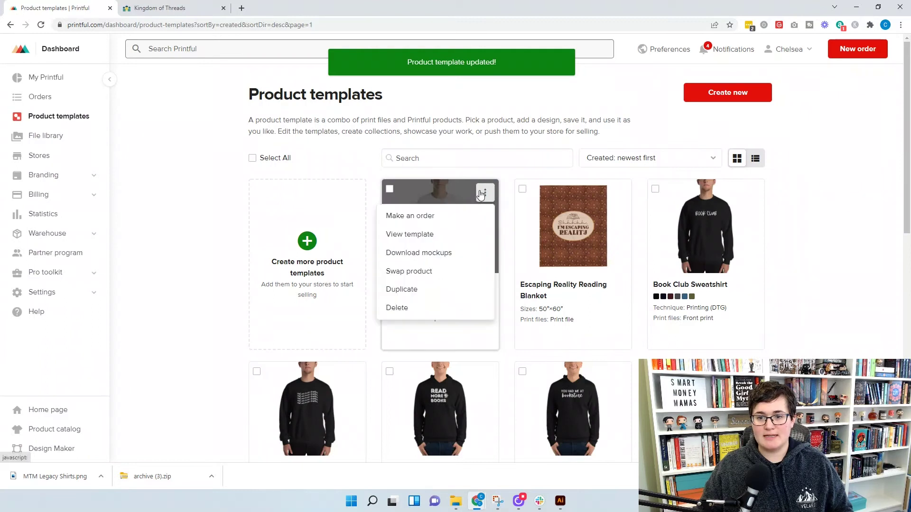
Step: Start a mockup download and switch the style from Men's to Wrinkled mockups
click(434, 255)
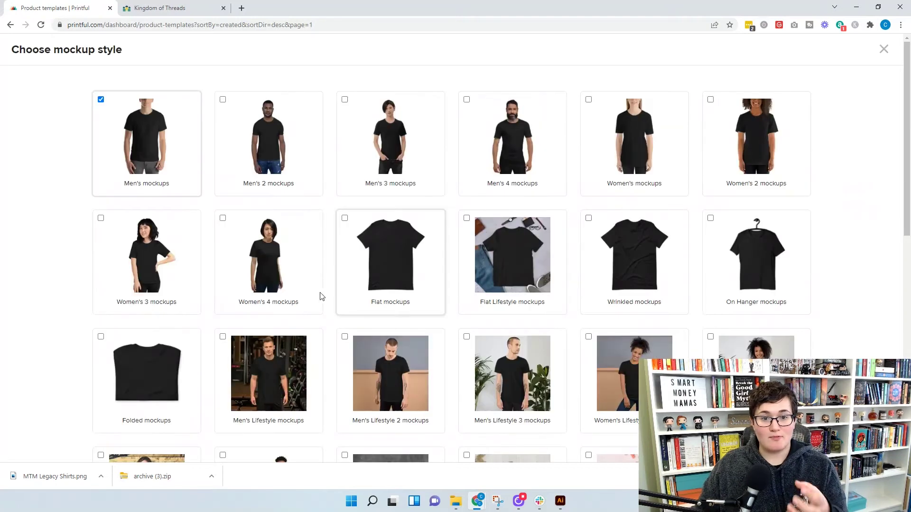
click(173, 173)
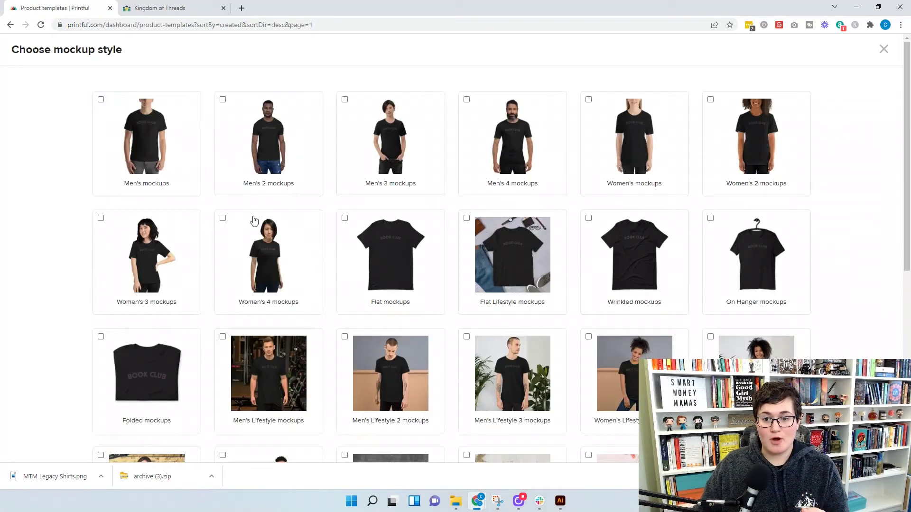
click(641, 300)
scroll(443, 319, down, 10)
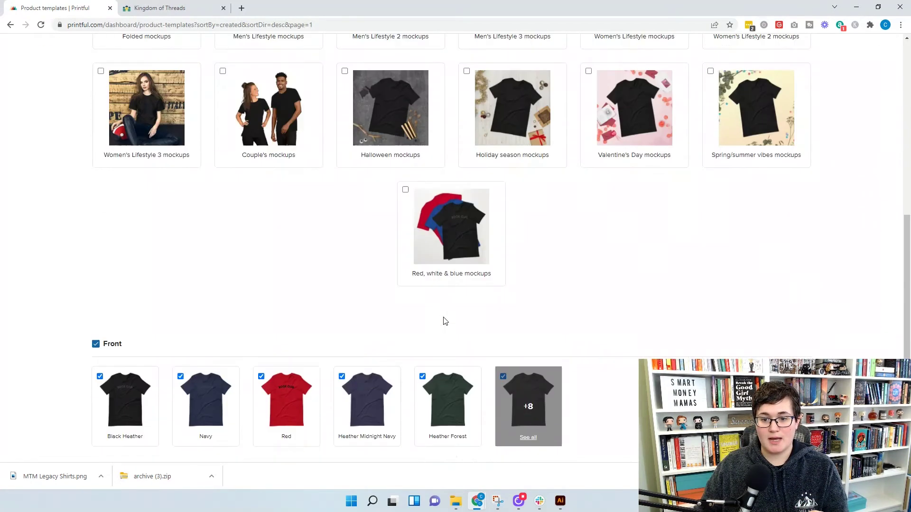
Step: Exclude the seven dark colours: Black Heather, Navy, Red, Heather Midnight Navy, Heather Forest, Dark Grey Heather, Heather True Royal
click(530, 338)
click(155, 319)
click(206, 306)
click(286, 306)
click(367, 306)
click(439, 304)
click(519, 304)
click(607, 306)
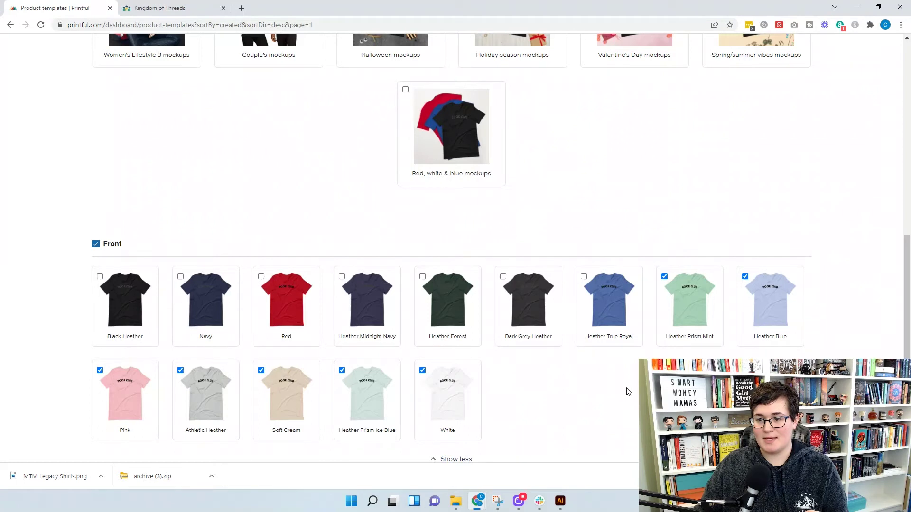
scroll(558, 387, down, 3)
Step: Generate and download the light-colour PNG mockups, then return to the Shopify admin
click(65, 444)
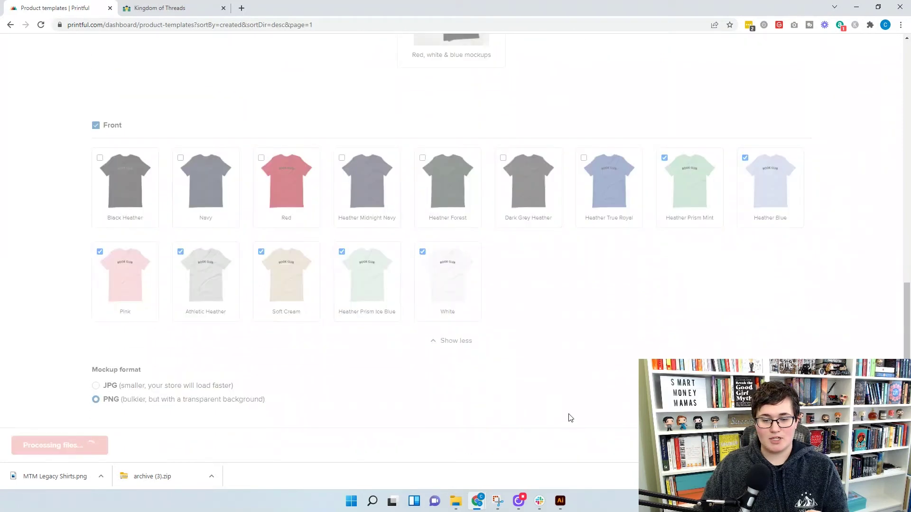
click(49, 446)
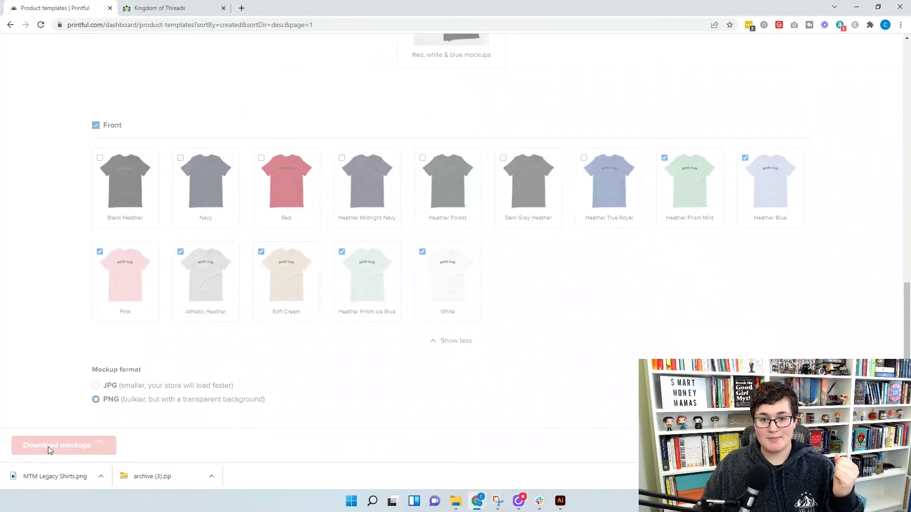
key(ctrl+Tab)
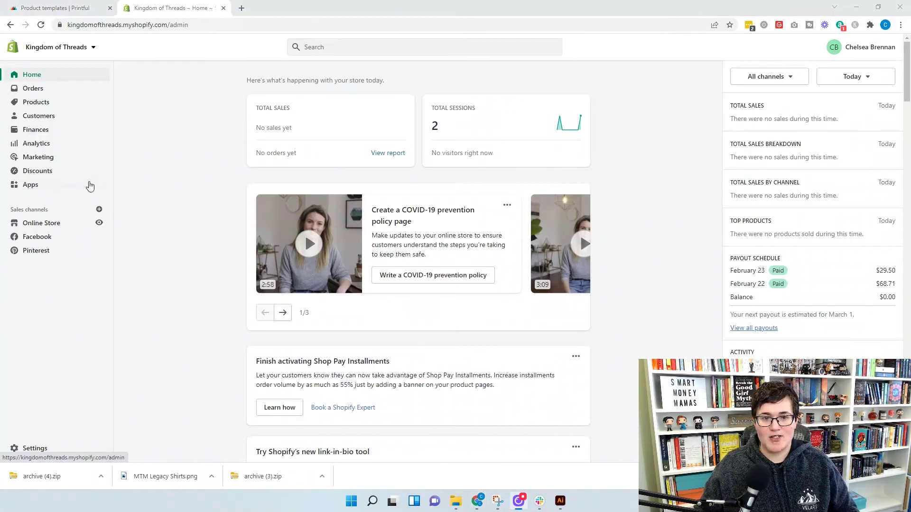
Step: Find 'book club member' in Products and open the Book Club Member T-Shirt
click(47, 102)
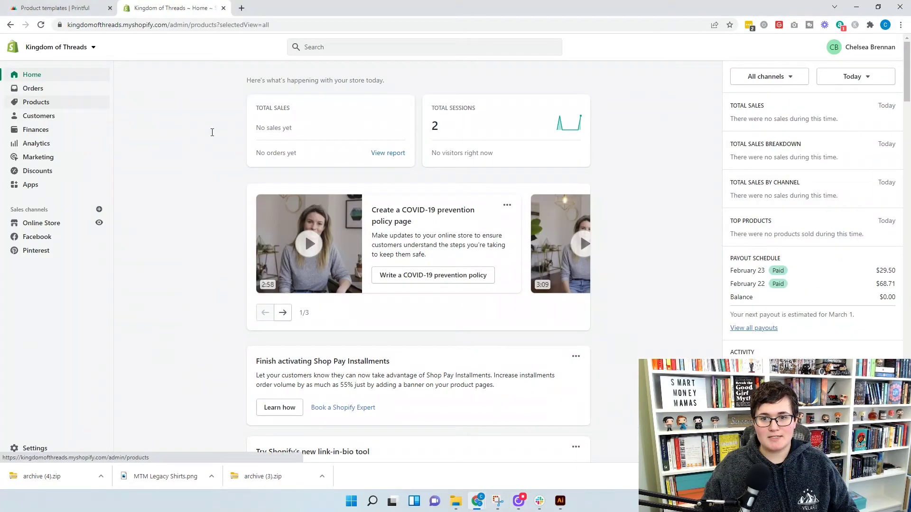
click(219, 137)
text(book club )
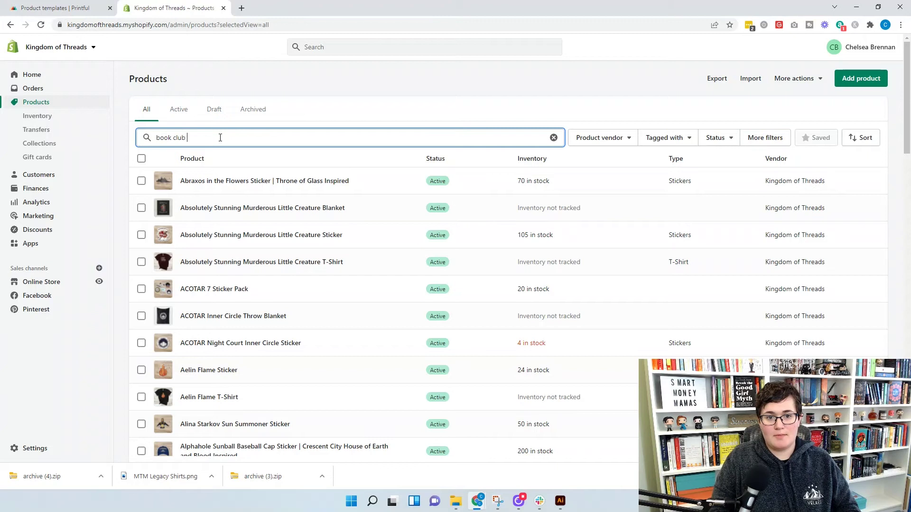
text(member)
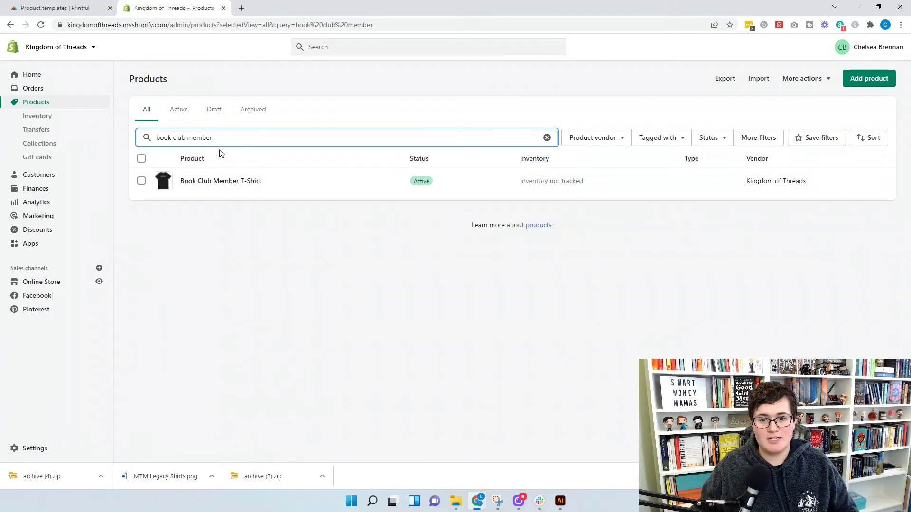
click(209, 181)
Step: Reveal all of the product's media files and preview the white shirt image
scroll(275, 312, down, 5)
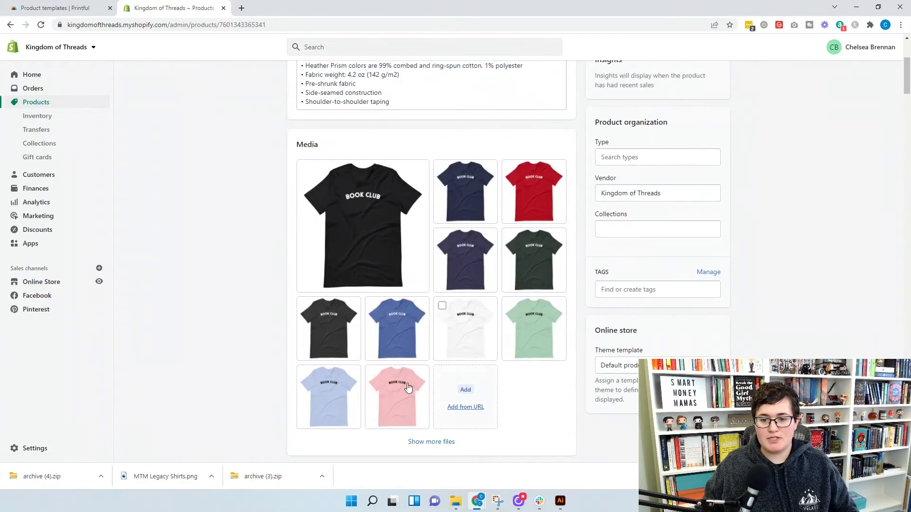
scroll(526, 428, down, 1)
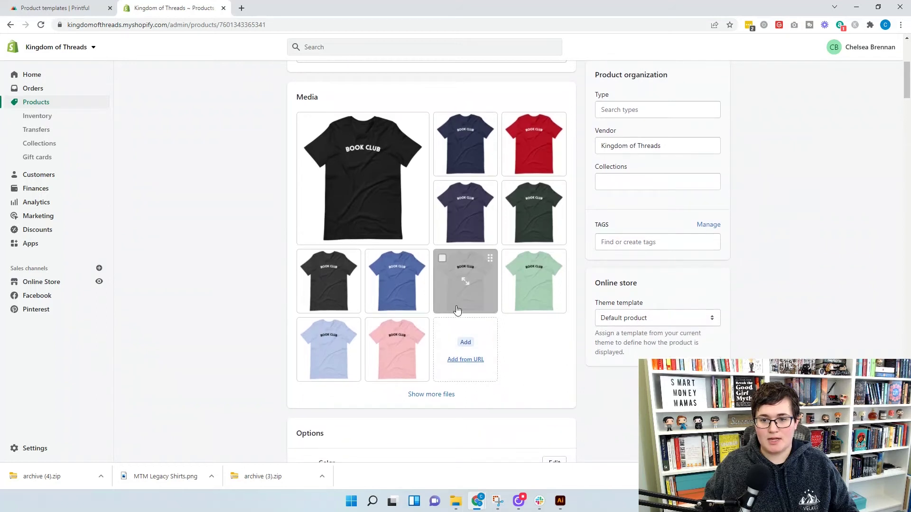
click(453, 401)
scroll(475, 332, down, 2)
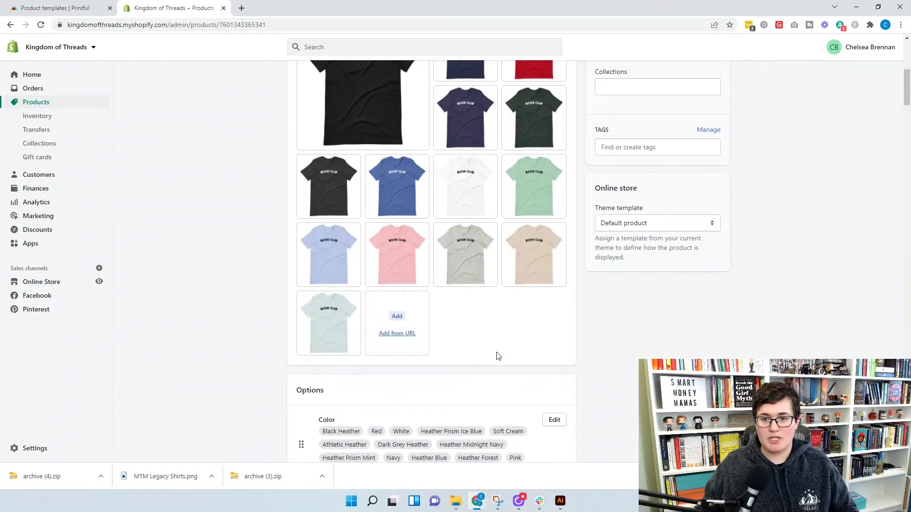
click(457, 205)
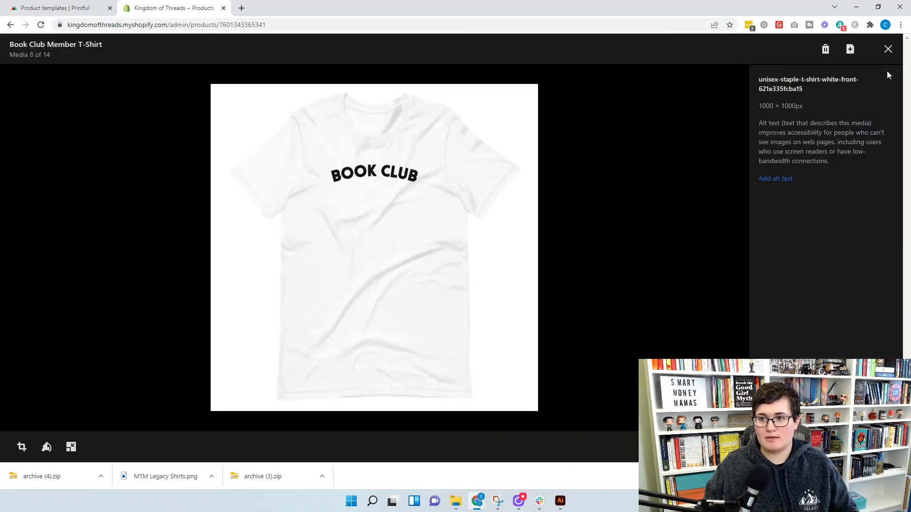
click(888, 48)
Step: Select the white, mint, tan, grey, pink, lavender and light-blue shirt images
click(442, 163)
click(510, 163)
click(510, 231)
click(442, 231)
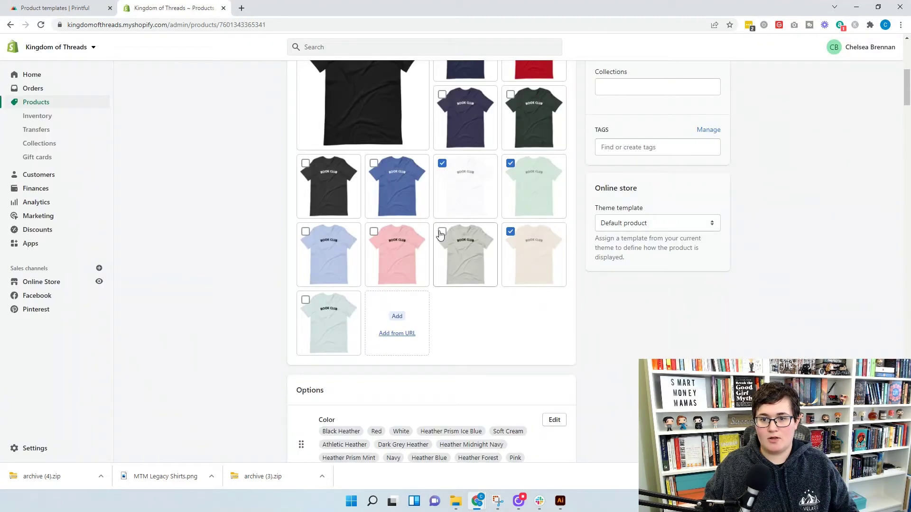
click(373, 232)
click(305, 231)
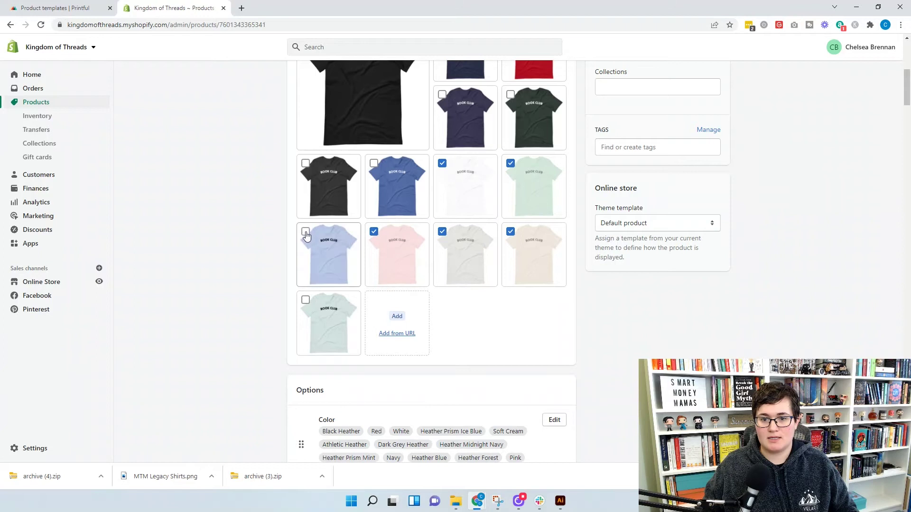
click(305, 300)
Step: Delete the seven selected light-colour images from the product media
scroll(441, 335, up, 1)
scroll(441, 336, up, 1)
click(550, 96)
click(573, 279)
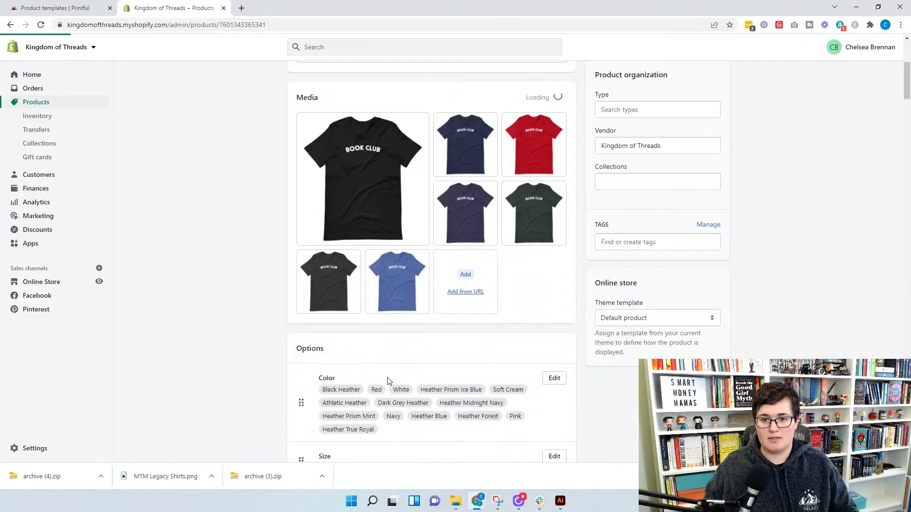
Step: Open the downloaded archive (4).zip and select its seven mockup files
click(61, 477)
click(433, 231)
shift+click(433, 319)
scroll(351, 332, up, 2)
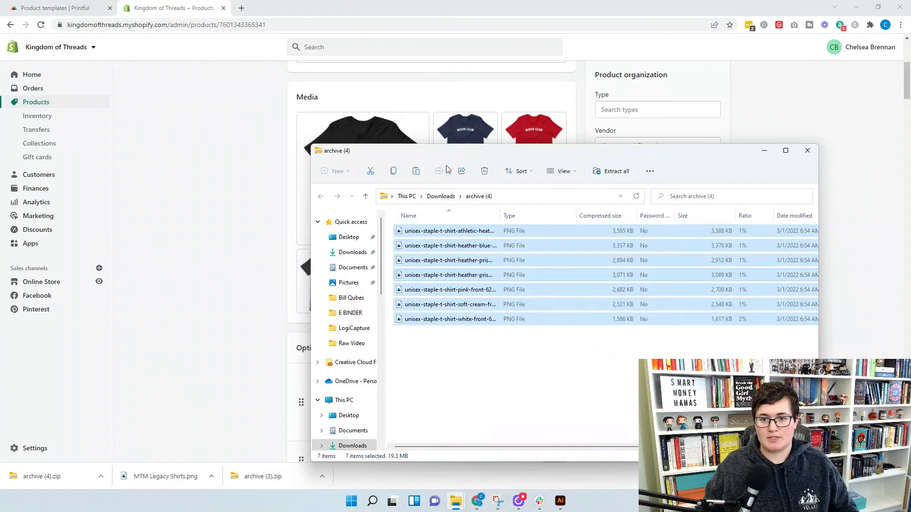
Step: Drag the seven new shirt PNGs from Downloads onto the product's Media area
click(352, 253)
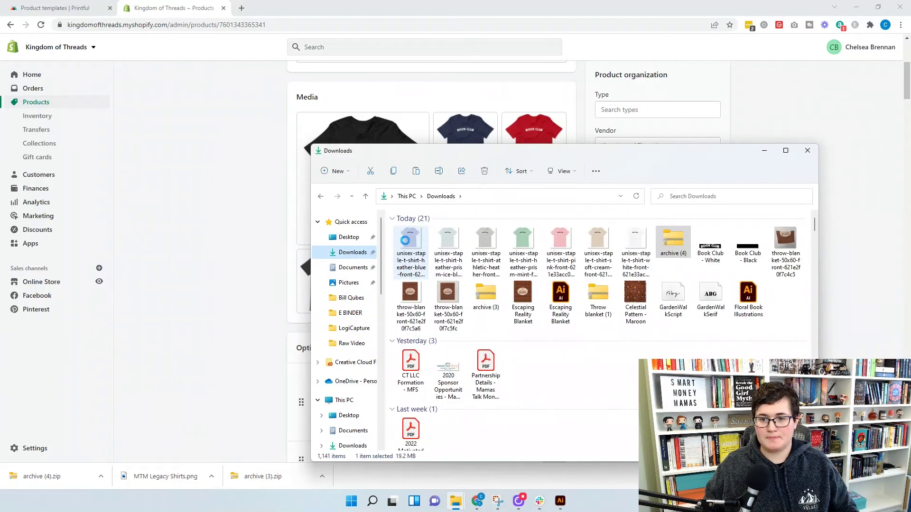
shift+click(636, 251)
drag(448, 149, 616, 167)
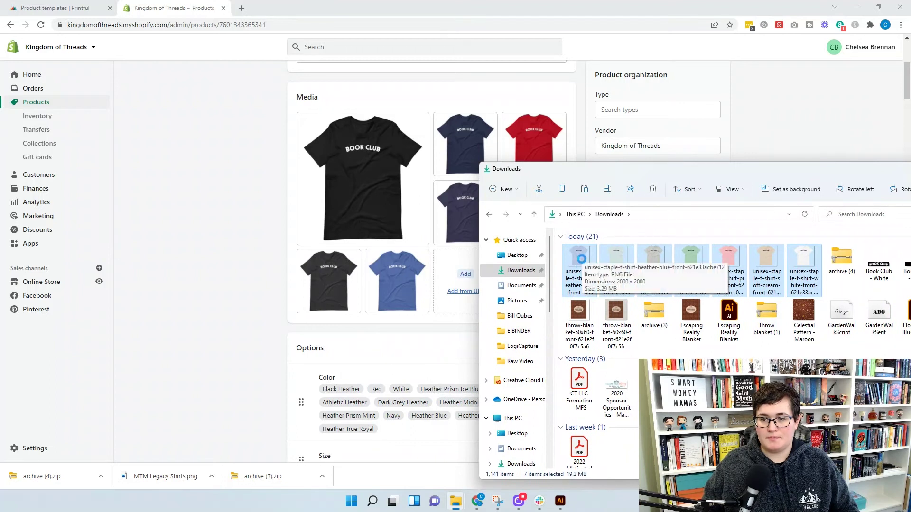
drag(581, 258, 439, 266)
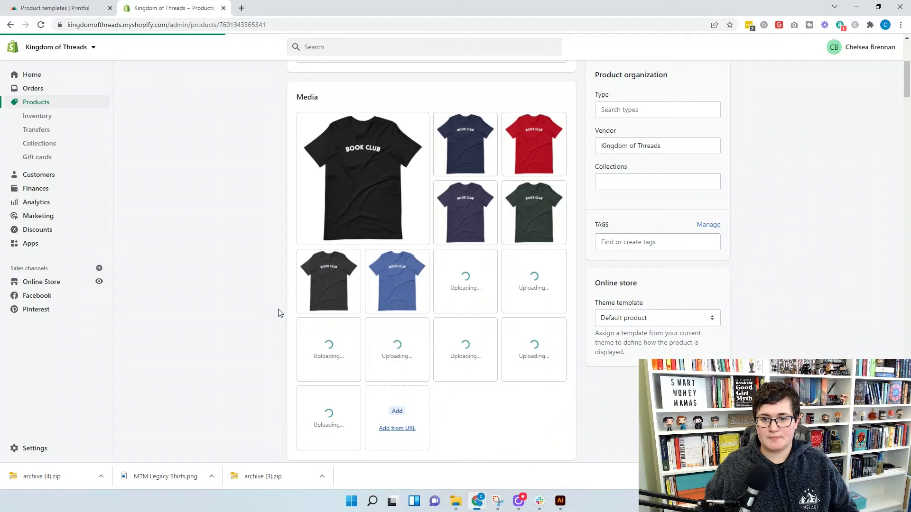
scroll(278, 313, down, 3)
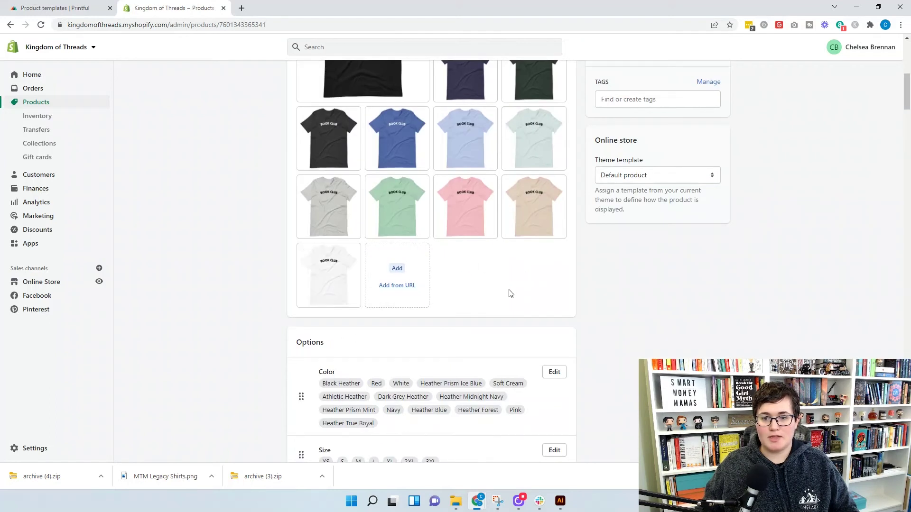
scroll(509, 291, down, 4)
scroll(565, 378, up, 7)
scroll(584, 378, down, 4)
scroll(583, 378, down, 6)
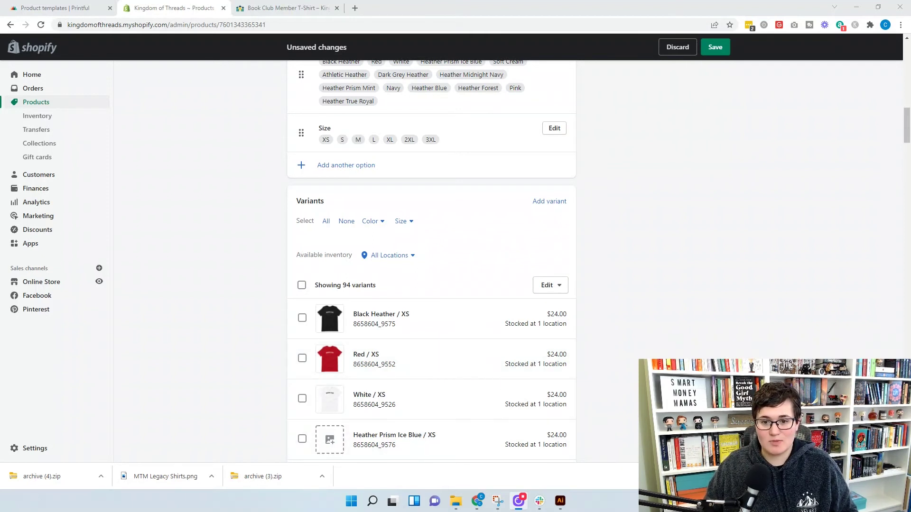
Step: Assign the mint BOOK CLUB mockup to all Heather Prism Mint variants and save
click(377, 226)
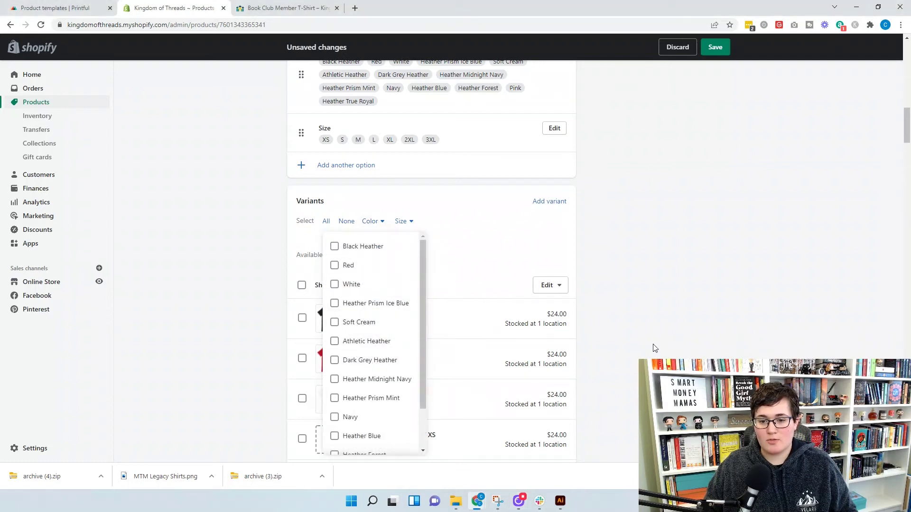
click(651, 320)
click(463, 288)
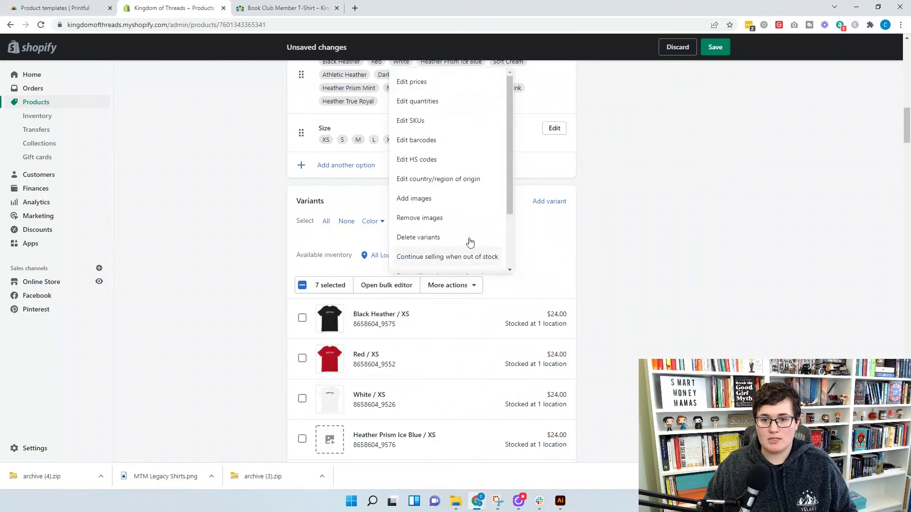
click(468, 208)
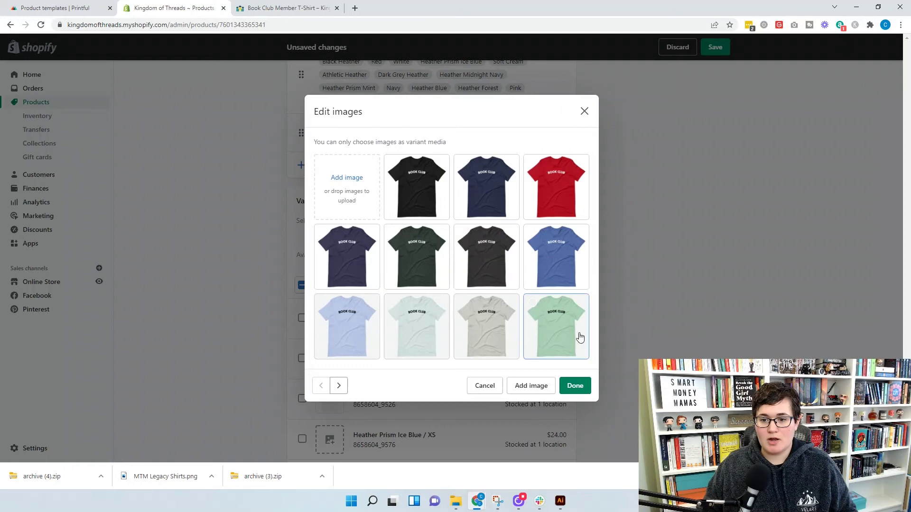
click(579, 338)
click(576, 386)
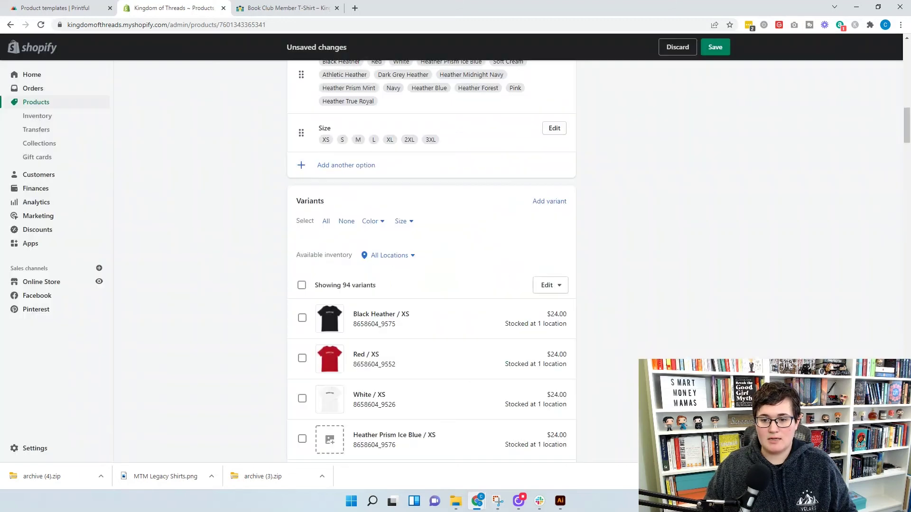
click(715, 52)
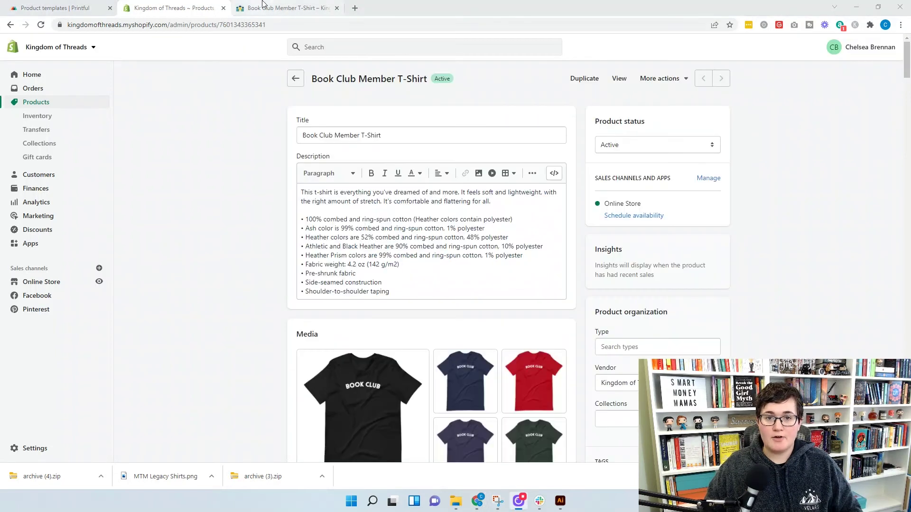
Step: Confirm the live store page shows Heather Prism Mint pictured in mint
click(269, 9)
click(569, 237)
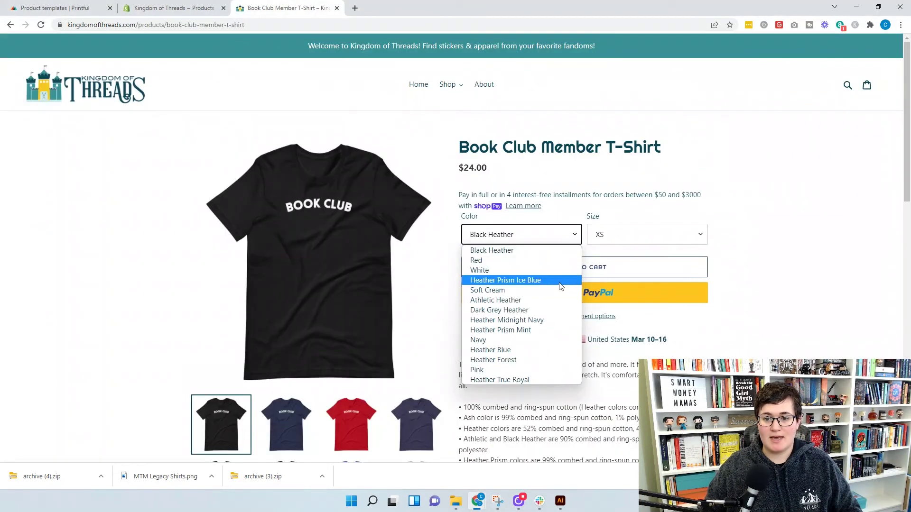
click(547, 330)
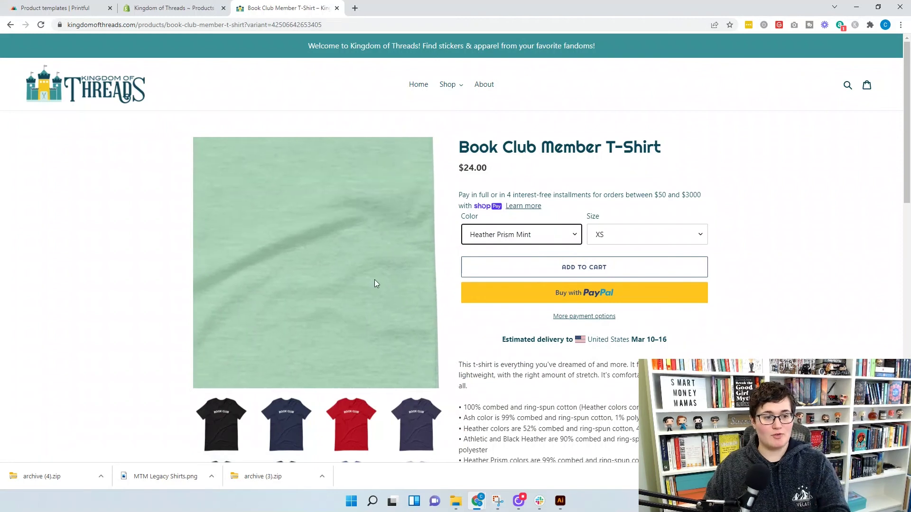